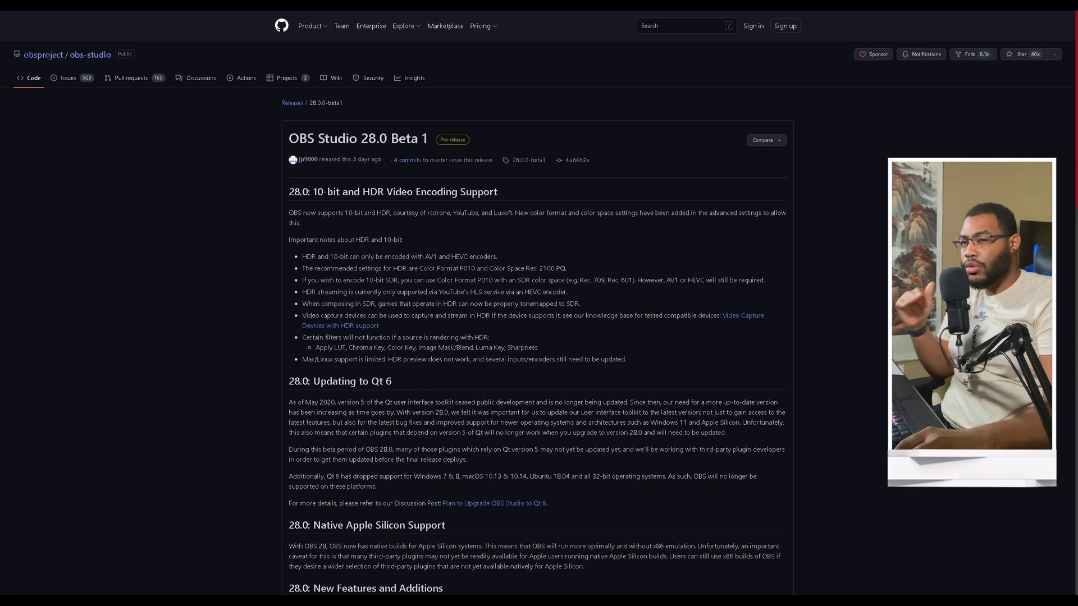
# - Scroll the OBS Studio 28.0 Beta 1 release notes down to the Assets list
pyautogui.scroll(-1, 537, 303)
pyautogui.scroll(-20, 537, 304)
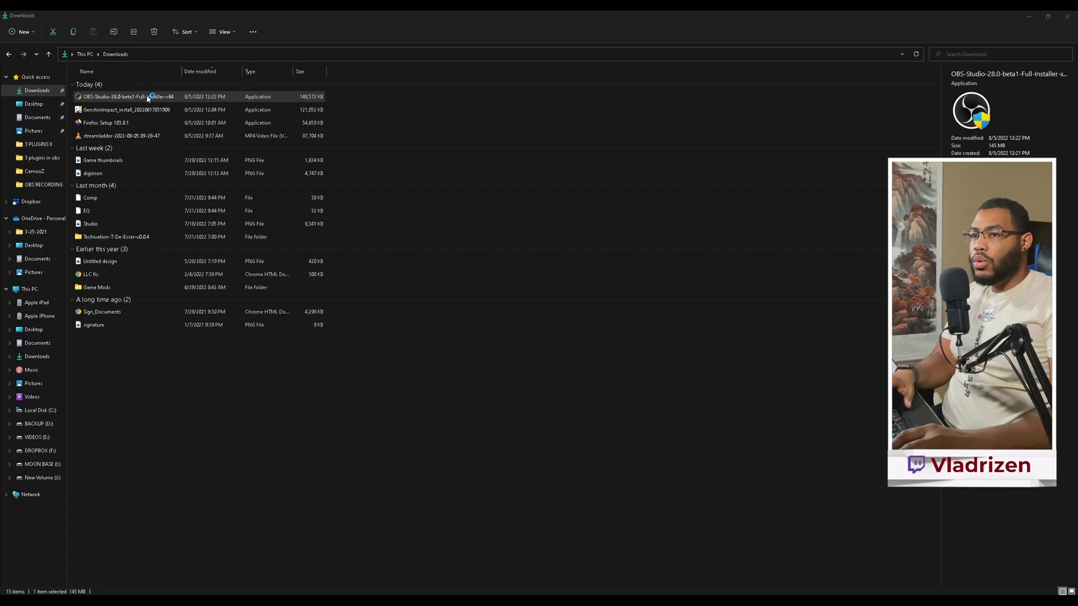
# - Run the OBS 28.0-beta1 full installer and target a Desktop obs-studio destination folder
pyautogui.doubleClick(148, 99)
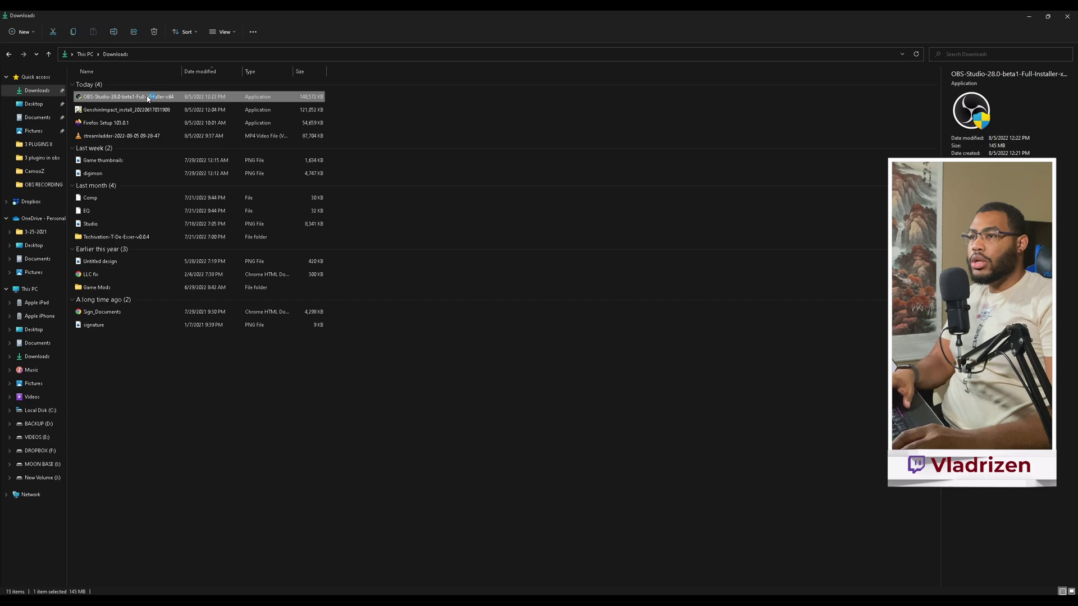
pyautogui.click(583, 376)
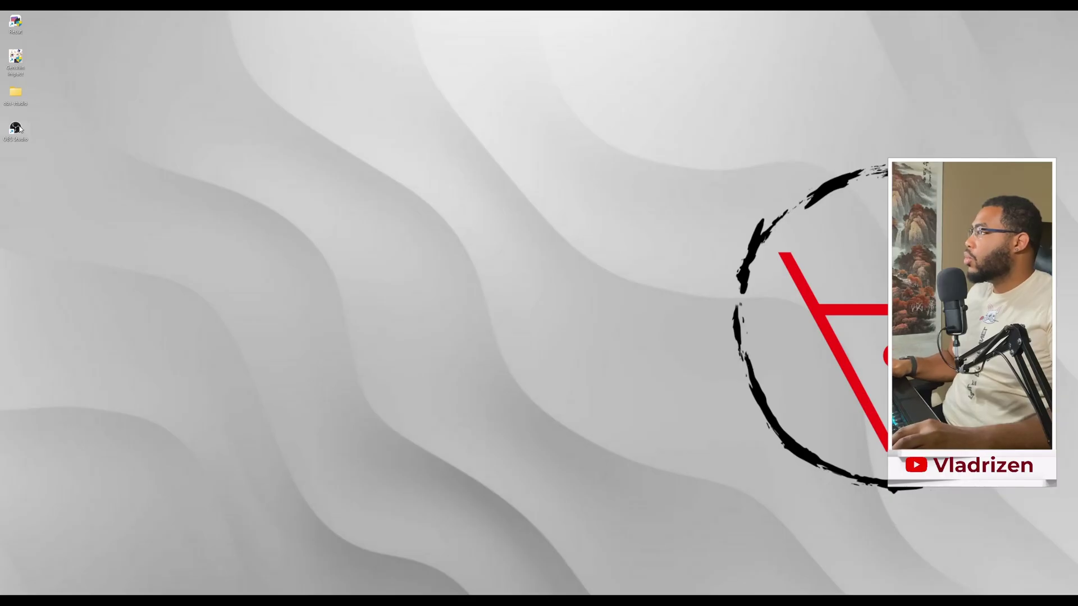
pyautogui.moveTo(18, 128); pyautogui.dragTo(175, 130)
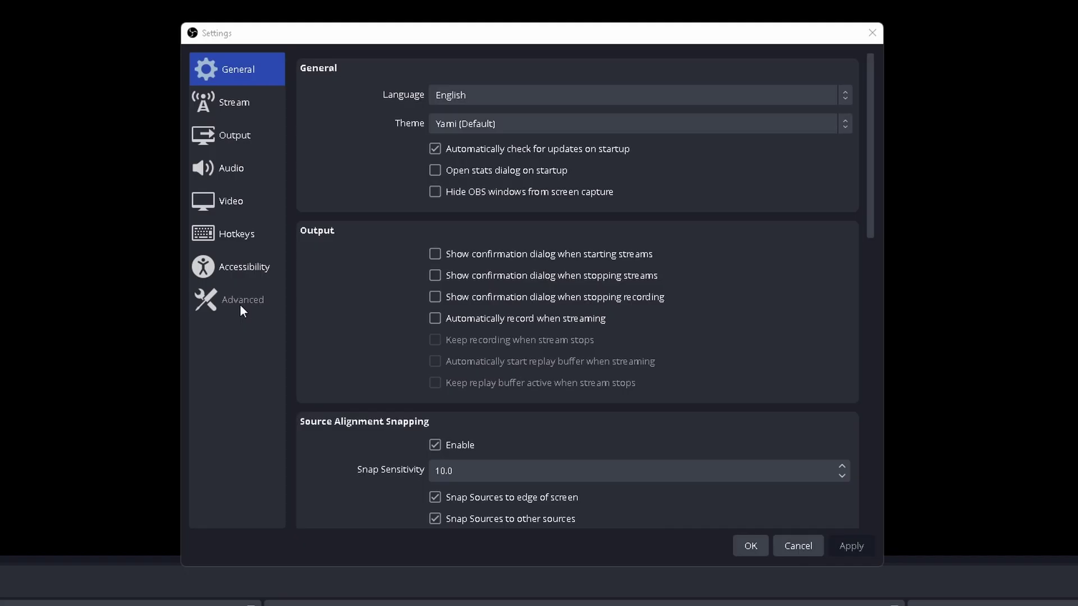
# - Under Advanced, set Color Format to P010 (10-bit) and Color Space to Rec. 2100 (PQ)
pyautogui.click(241, 304)
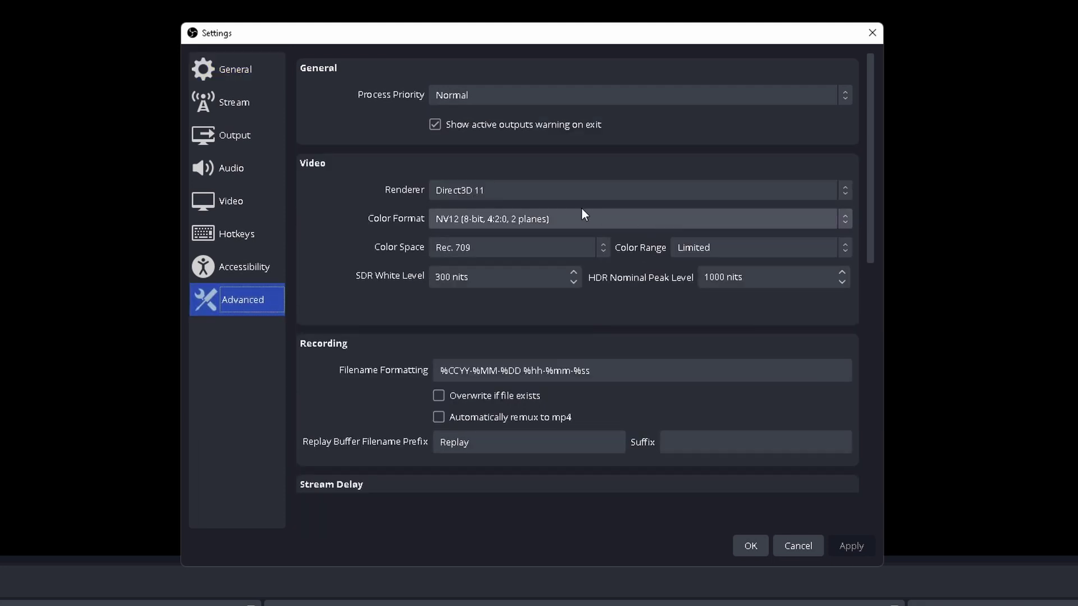
pyautogui.click(535, 221)
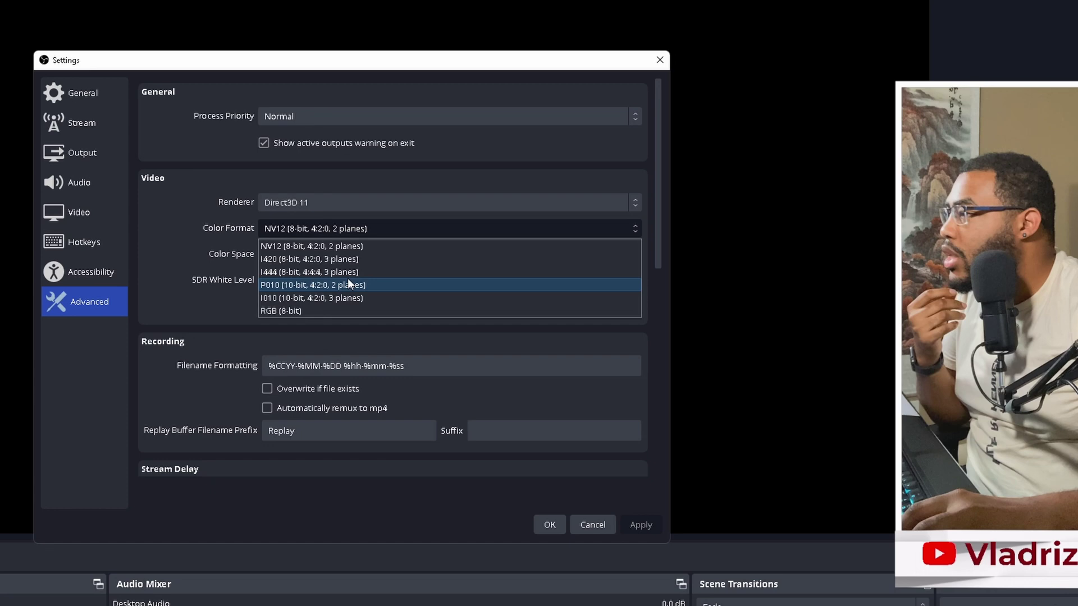
pyautogui.click(529, 279)
pyautogui.click(377, 247)
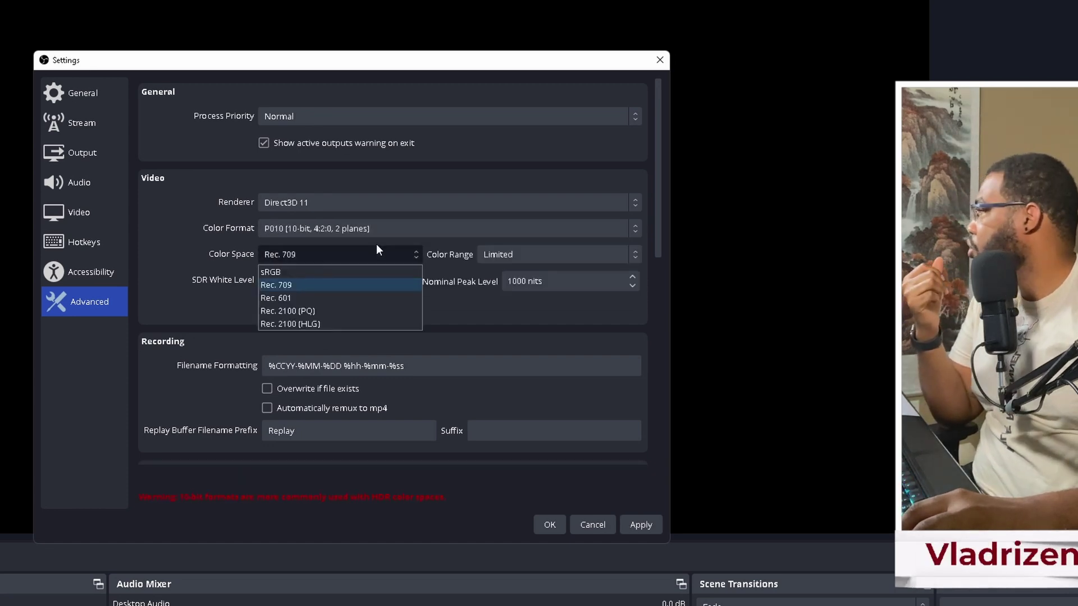
pyautogui.click(326, 310)
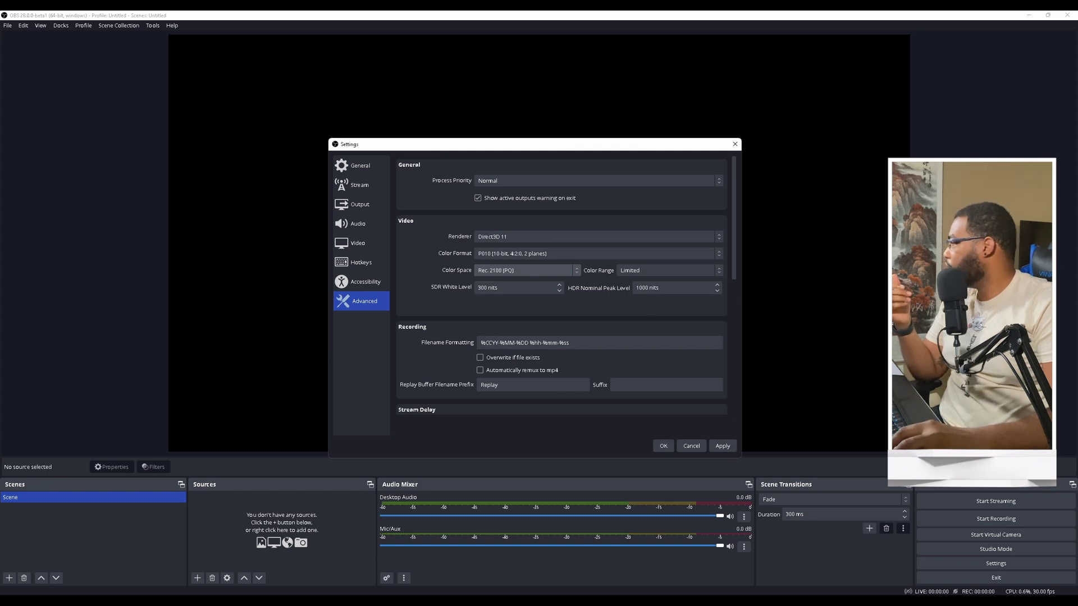
# - Switch the Output Mode to Advanced
pyautogui.click(371, 209)
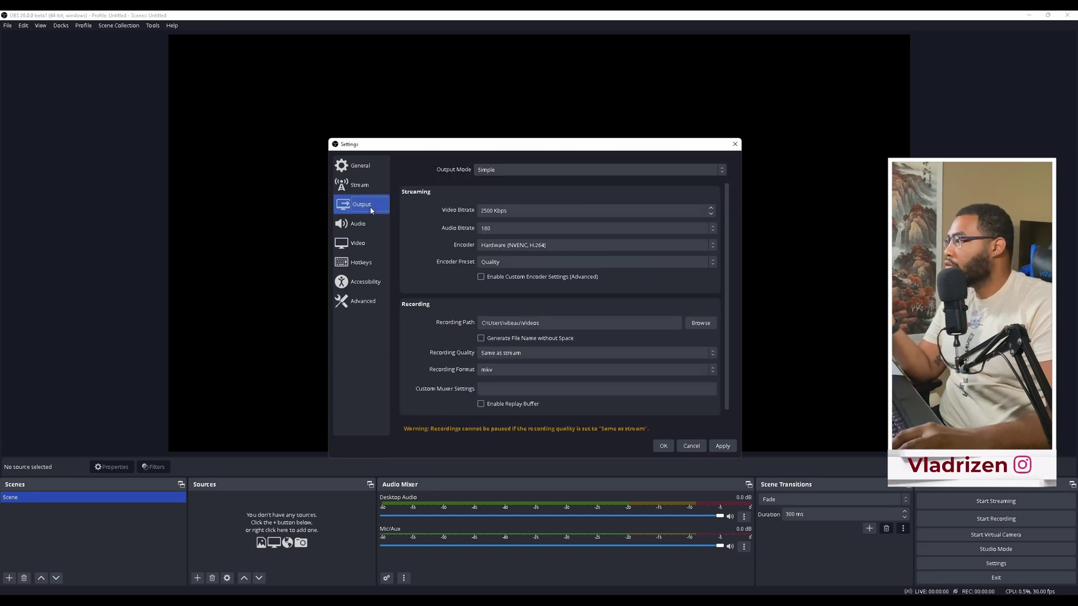
pyautogui.click(534, 169)
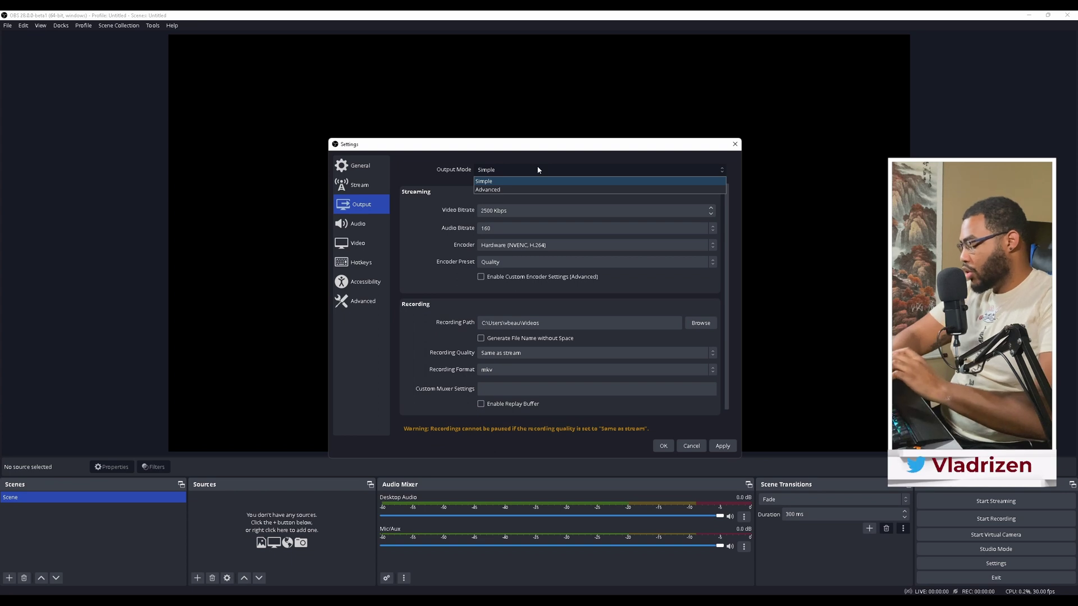
pyautogui.click(520, 190)
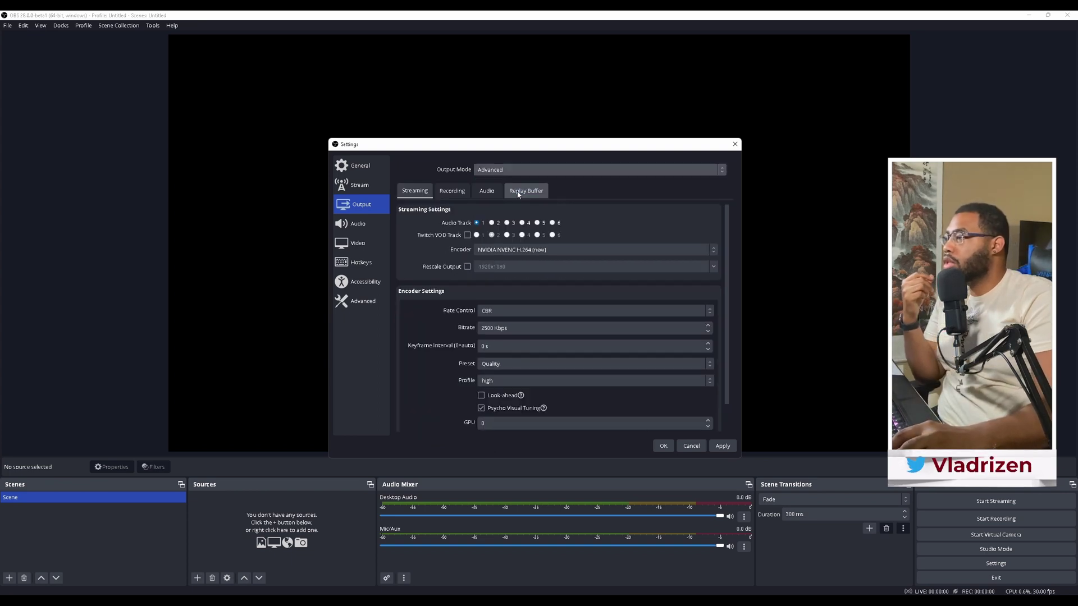
# - Keep recording type Standard and choose the NVIDIA NVENC HEVC (new) recording encoder
pyautogui.click(452, 193)
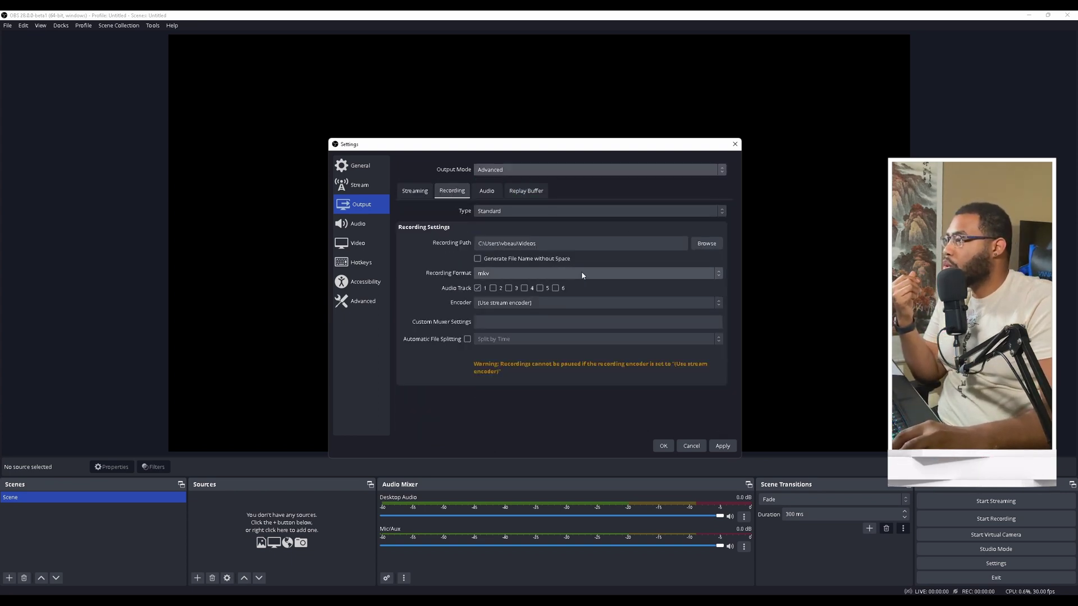
pyautogui.click(588, 211)
pyautogui.click(589, 211)
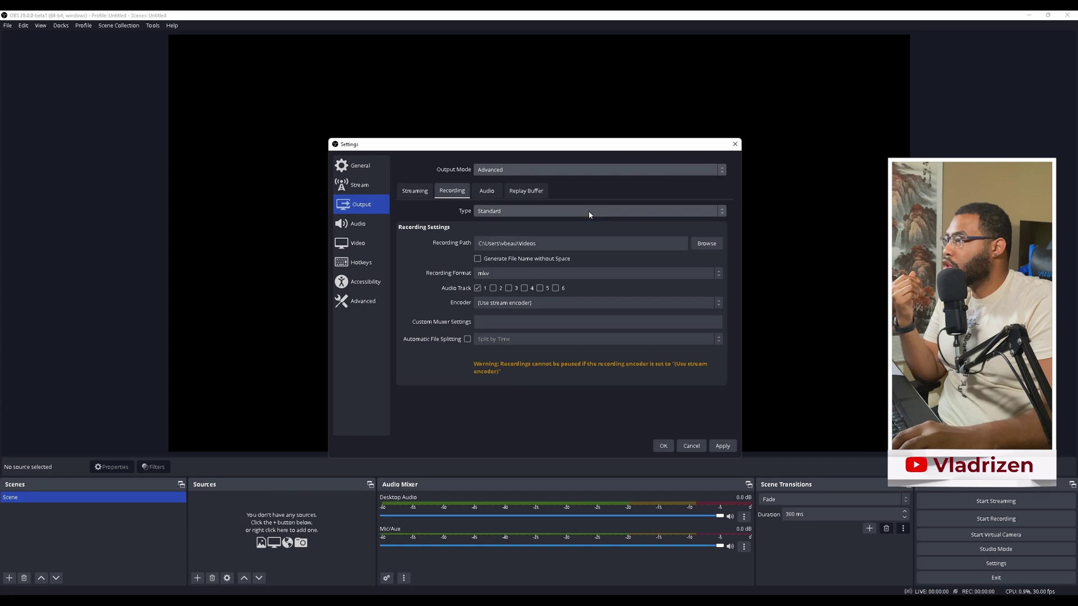
pyautogui.click(595, 305)
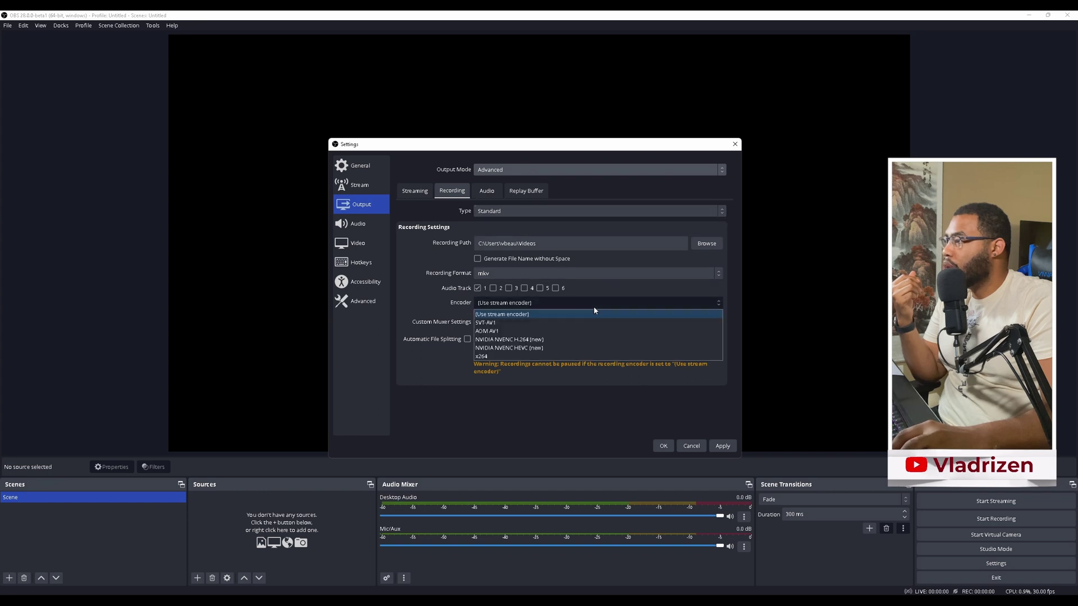
pyautogui.click(590, 348)
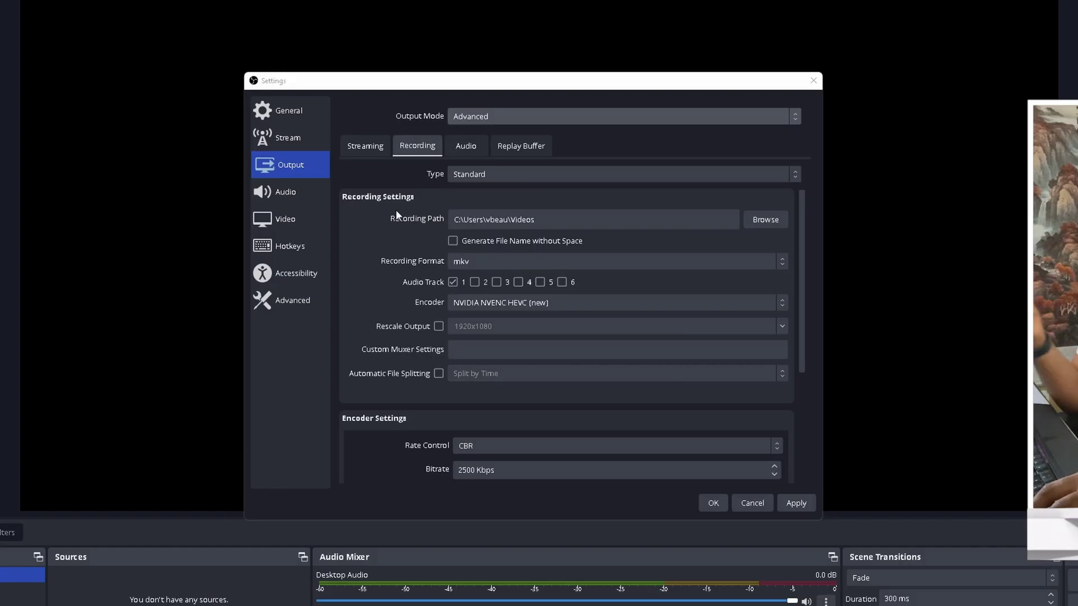
# - Pick YouTube - HLS from all streaming services, close Settings, and leave Desktop Audio at 0.0 dB
pyautogui.click(311, 137)
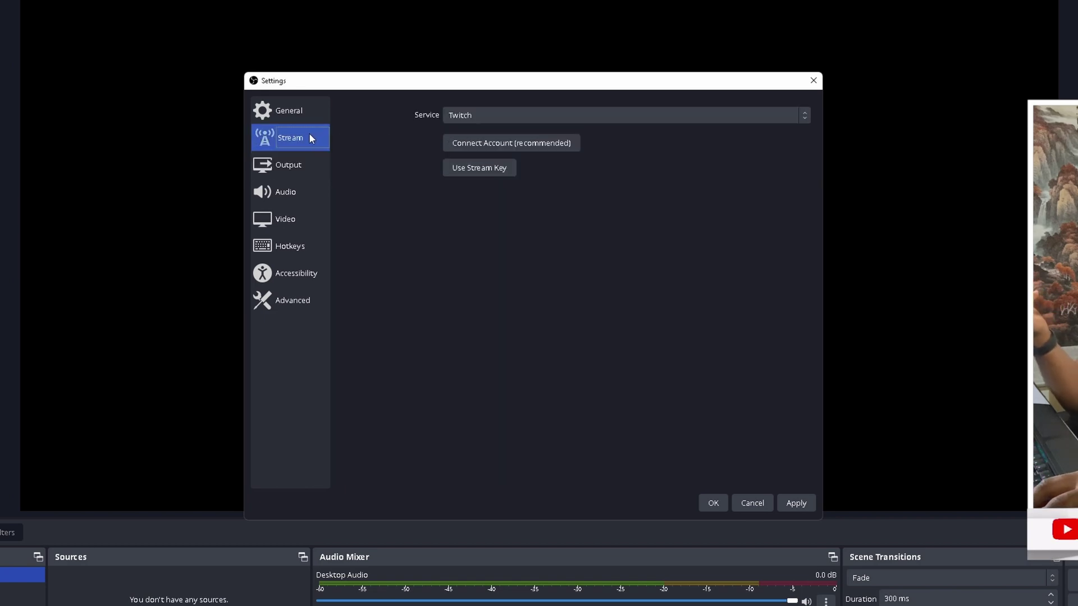
pyautogui.click(570, 119)
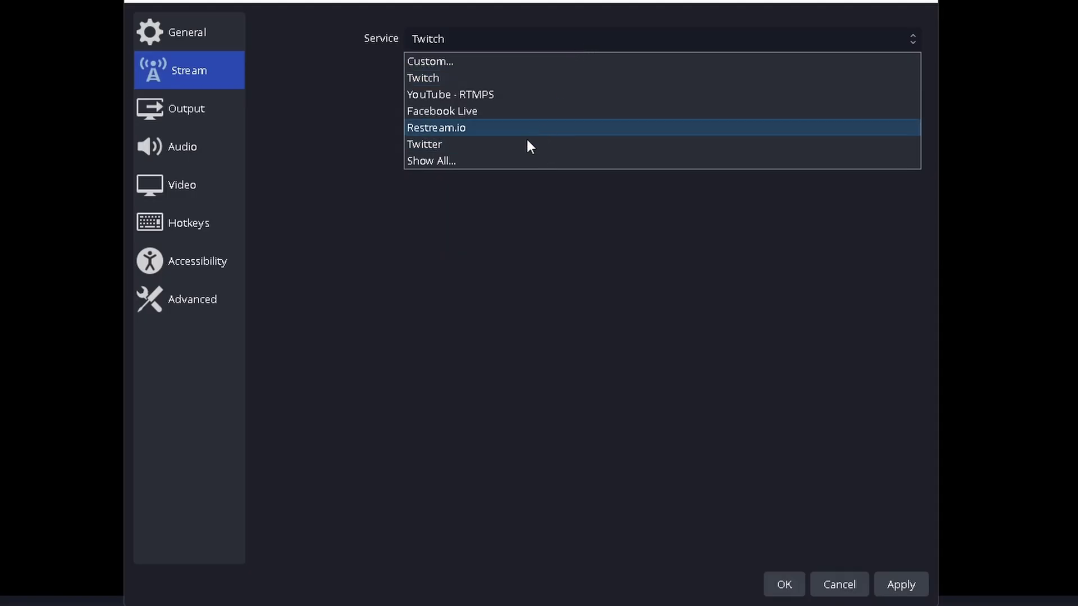
pyautogui.click(493, 162)
pyautogui.scroll(-20, 514, 190)
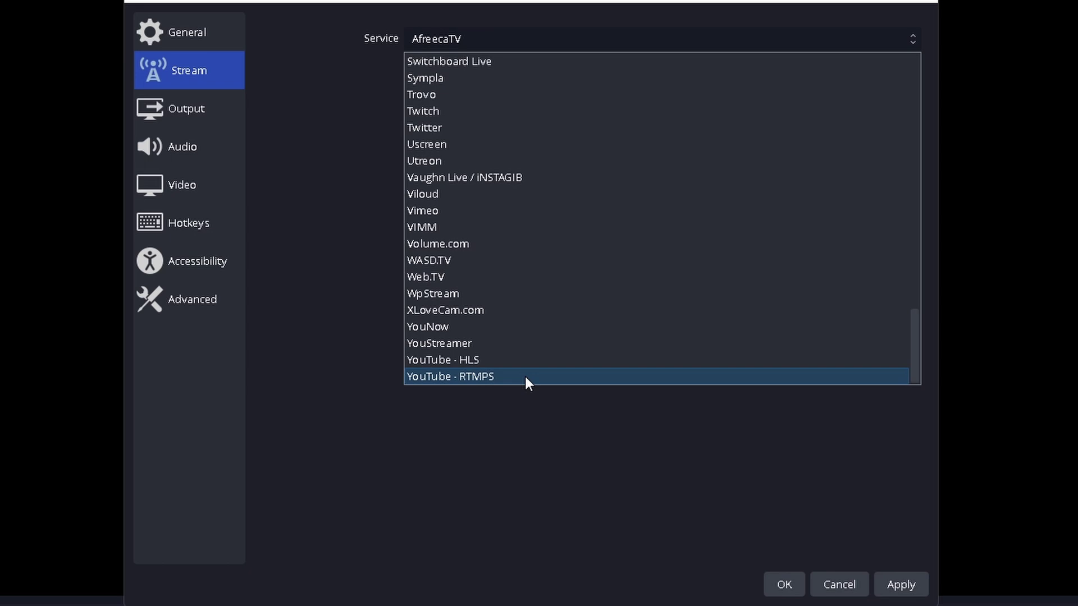
pyautogui.click(528, 363)
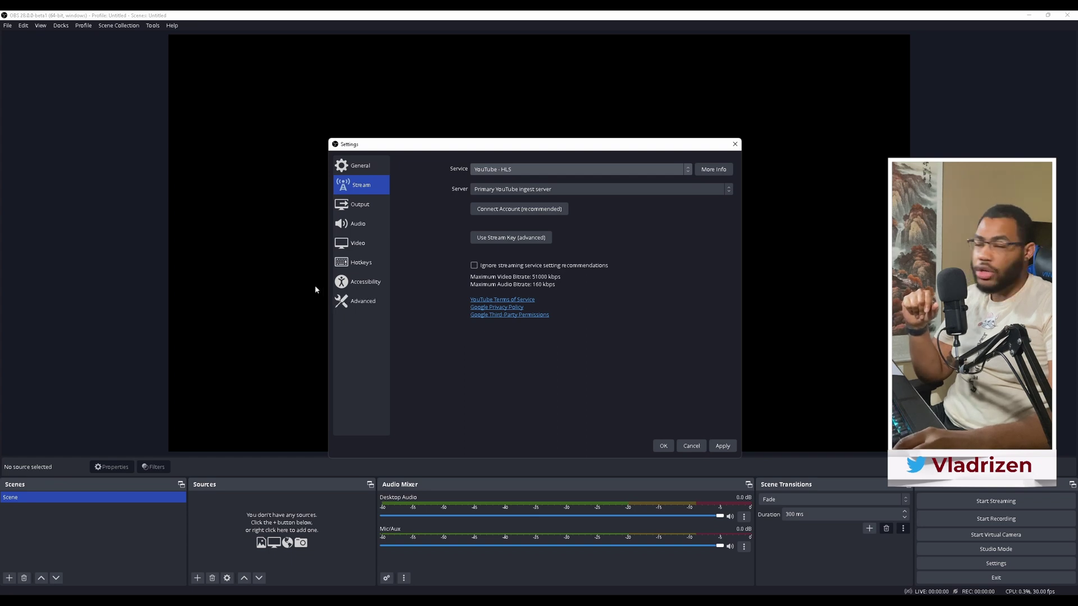
pyautogui.click(663, 446)
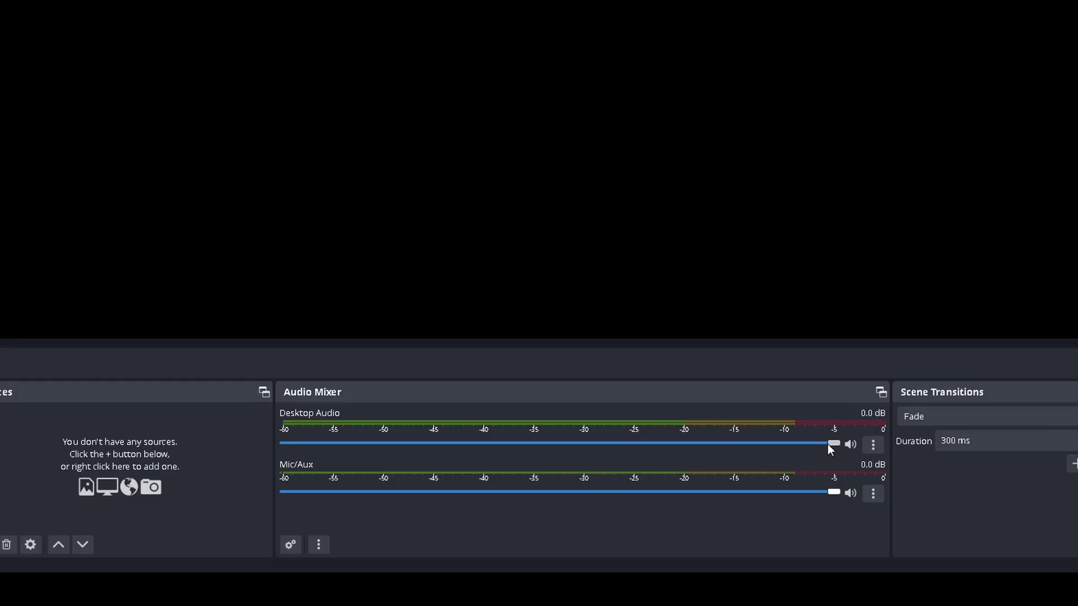
pyautogui.moveTo(720, 515)
pyautogui.mouseDown()
pyautogui.moveTo(530, 515)
pyautogui.moveTo(722, 526)
pyautogui.mouseUp()
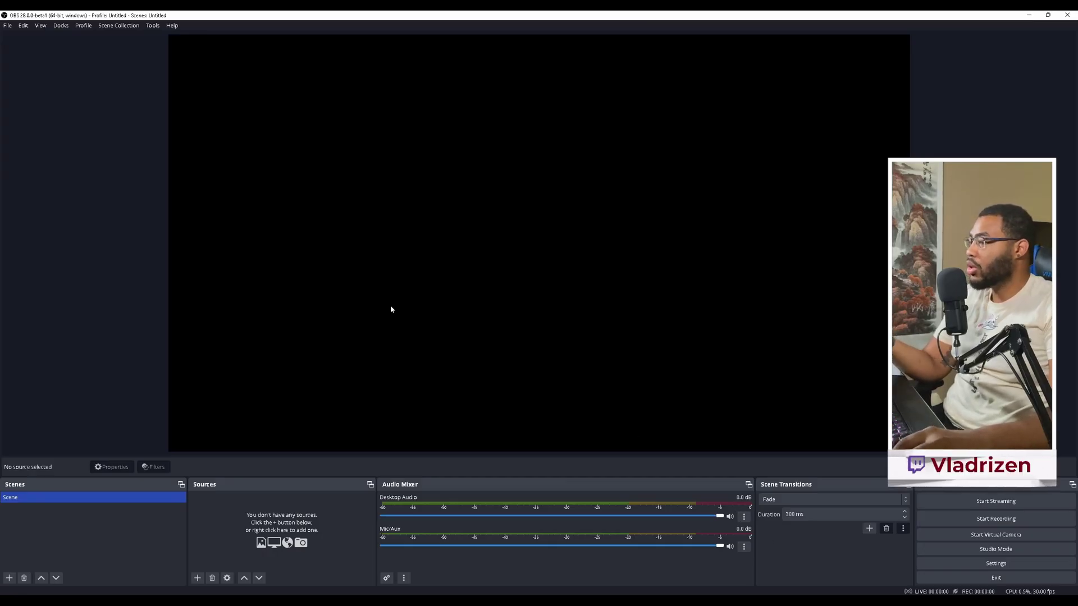
pyautogui.click(996, 565)
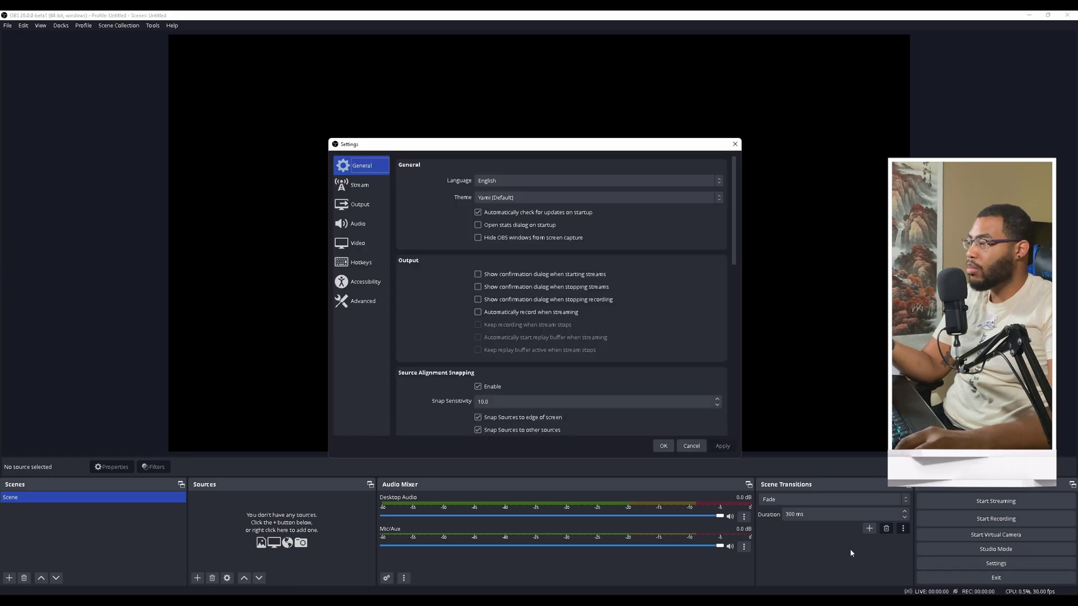
pyautogui.click(447, 87)
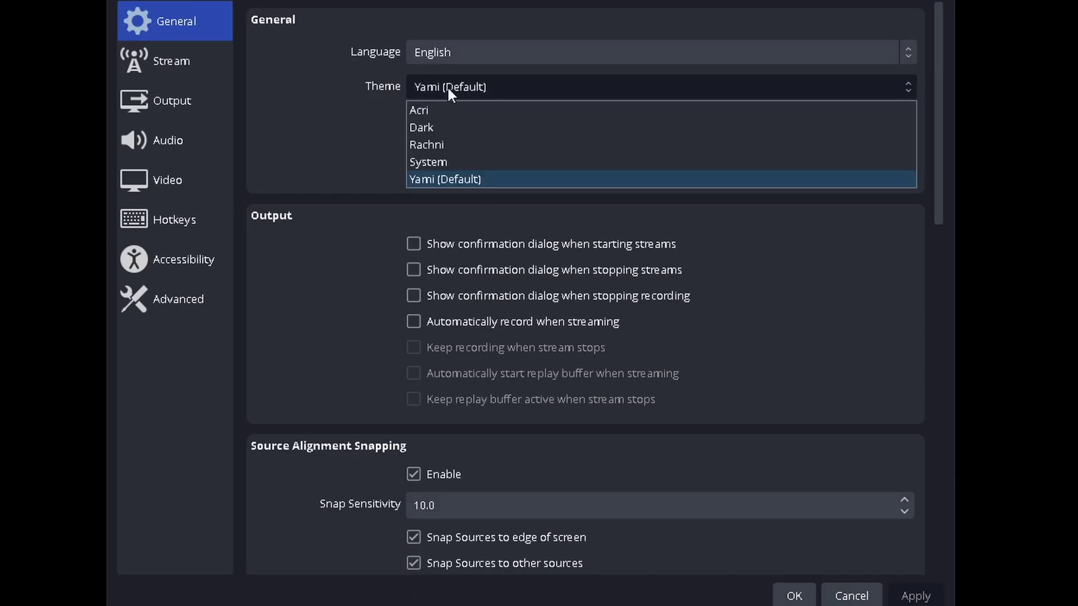
pyautogui.click(493, 175)
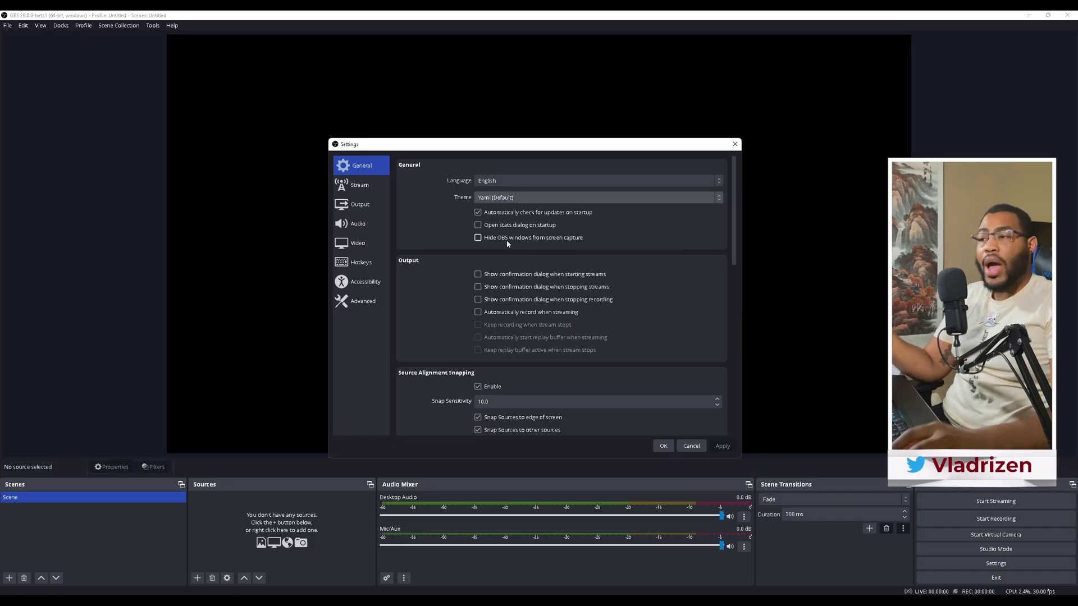
pyautogui.moveTo(508, 243)
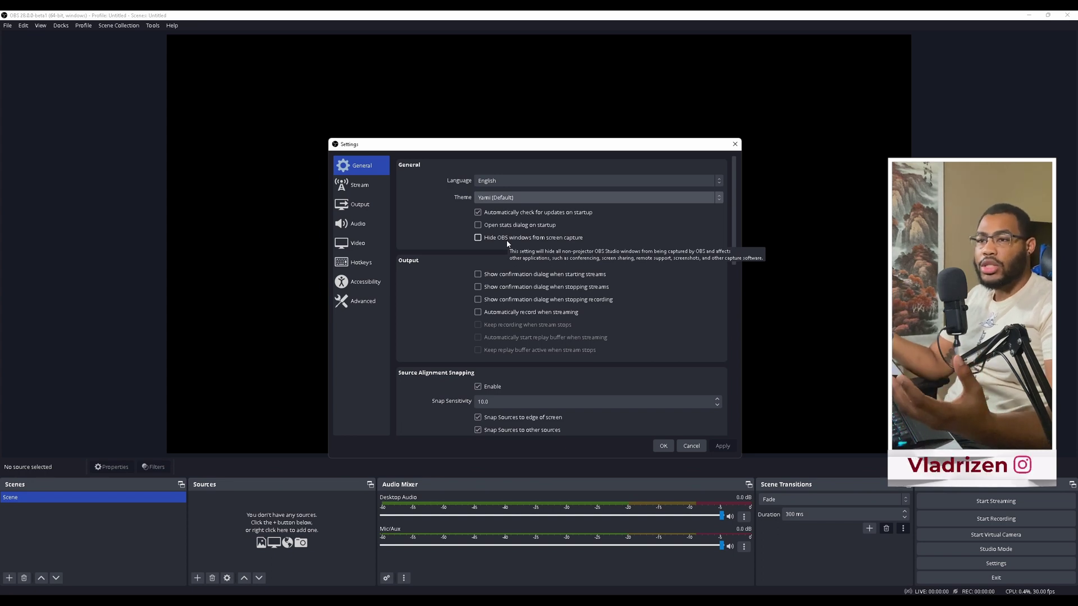
pyautogui.scroll(-5, 507, 243)
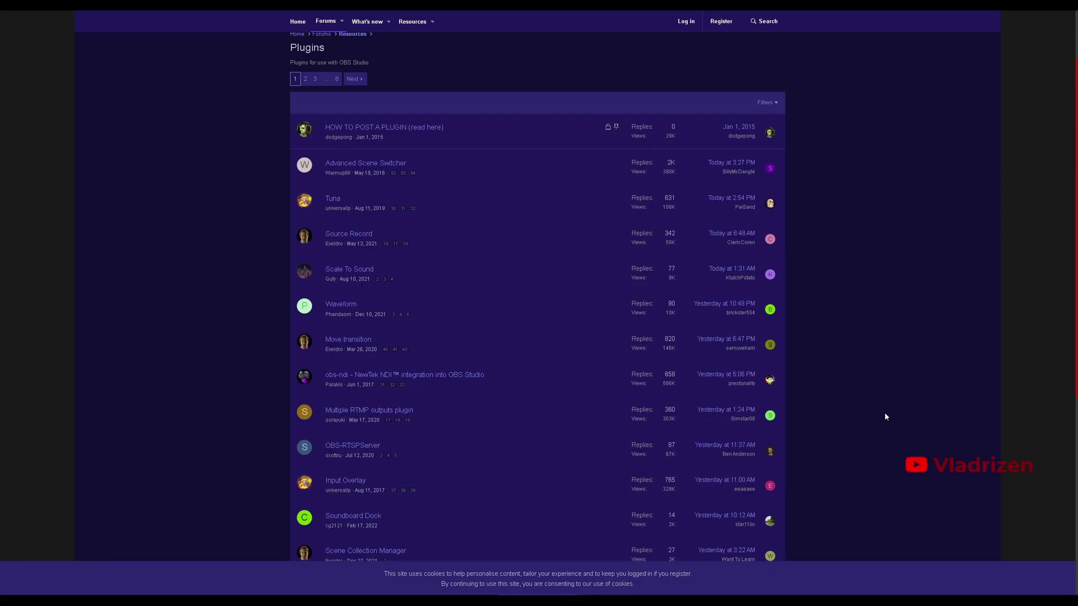
pyautogui.scroll(-5, 779, 400)
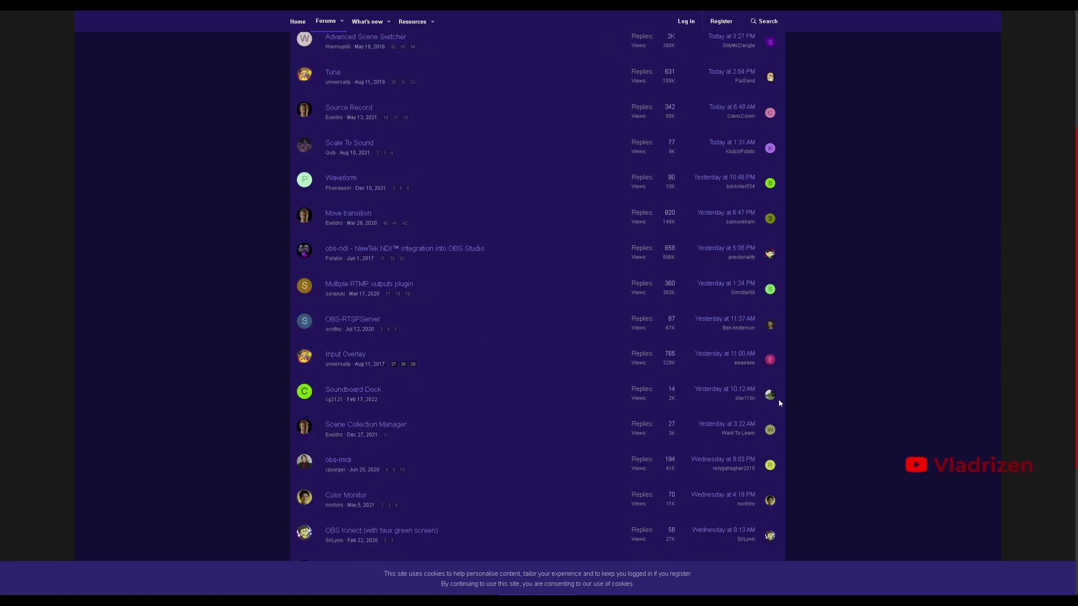
pyautogui.scroll(-2, 779, 402)
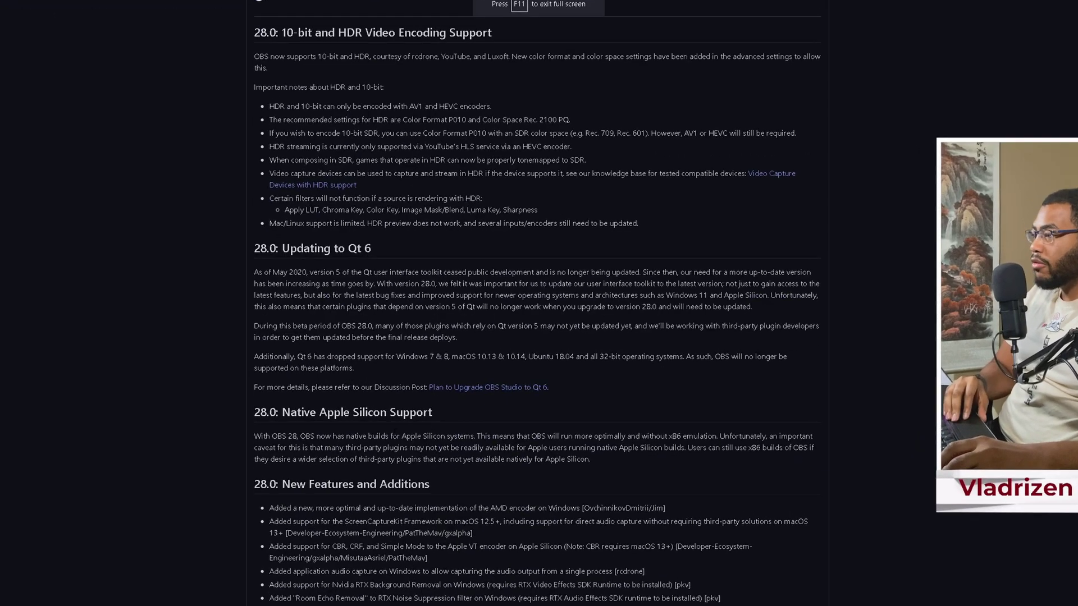
# - Highlight the 'Native Apple Silicon Support' heading in the release notes
pyautogui.moveTo(432, 412); pyautogui.dragTo(282, 413)
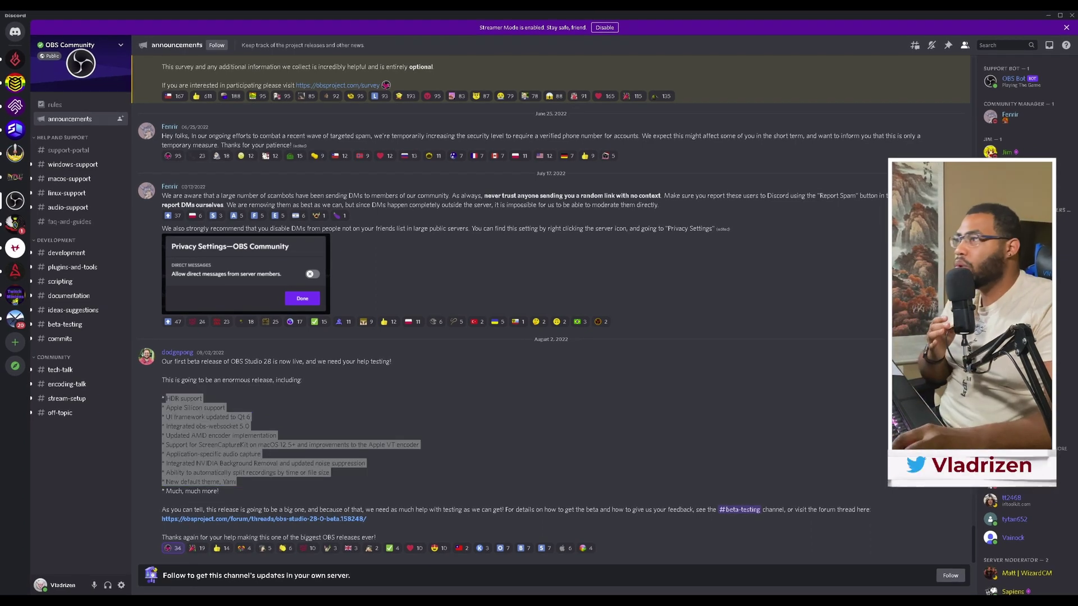
# - Leave the browser for OBS and cancel the Settings dialog without saving
pyautogui.click(1046, 15)
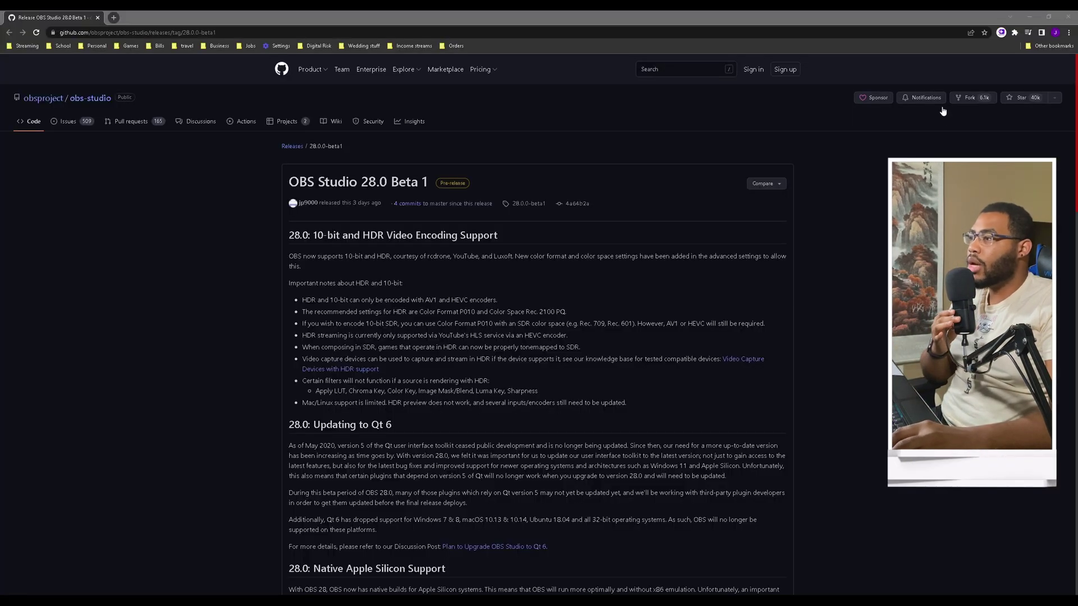
pyautogui.click(1031, 18)
pyautogui.scroll(1, 695, 373)
pyautogui.click(696, 447)
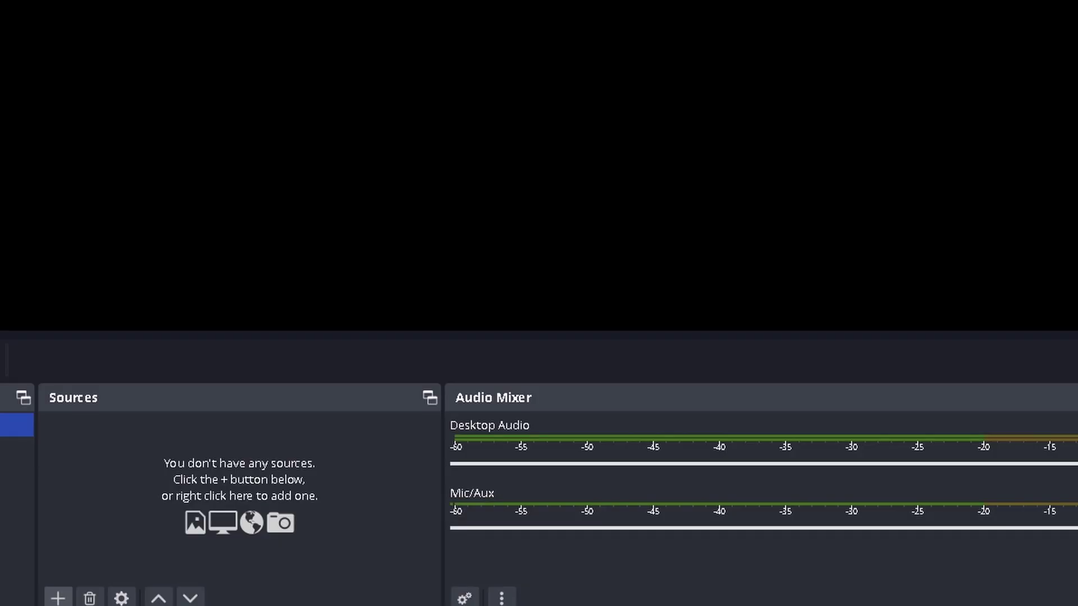
# - Add an Application Audio Capture (BETA) source named Music using the Camo Studio window
pyautogui.click(58, 598)
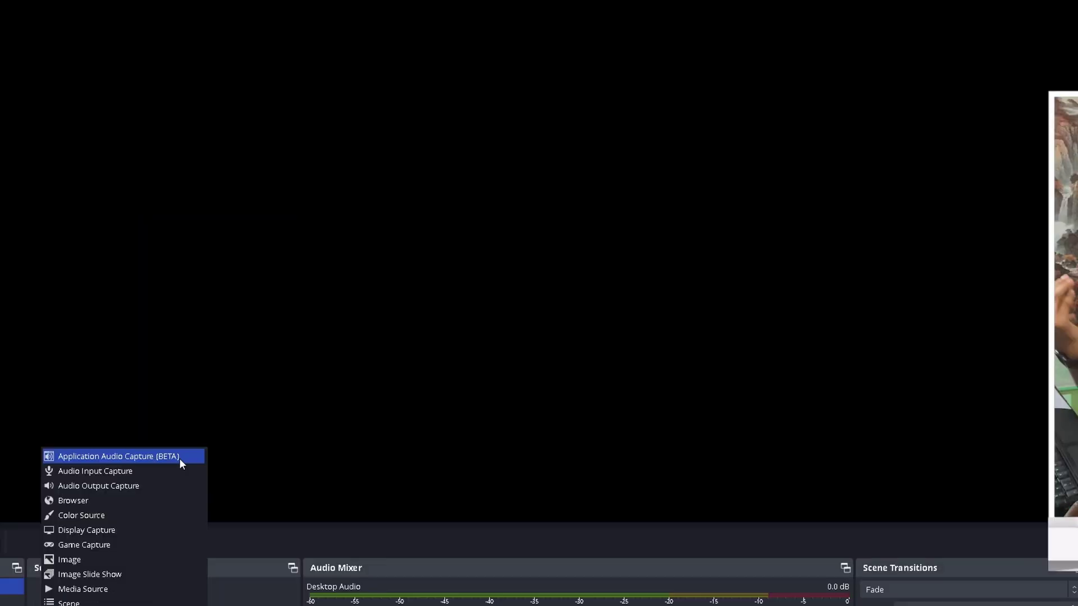
pyautogui.click(262, 235)
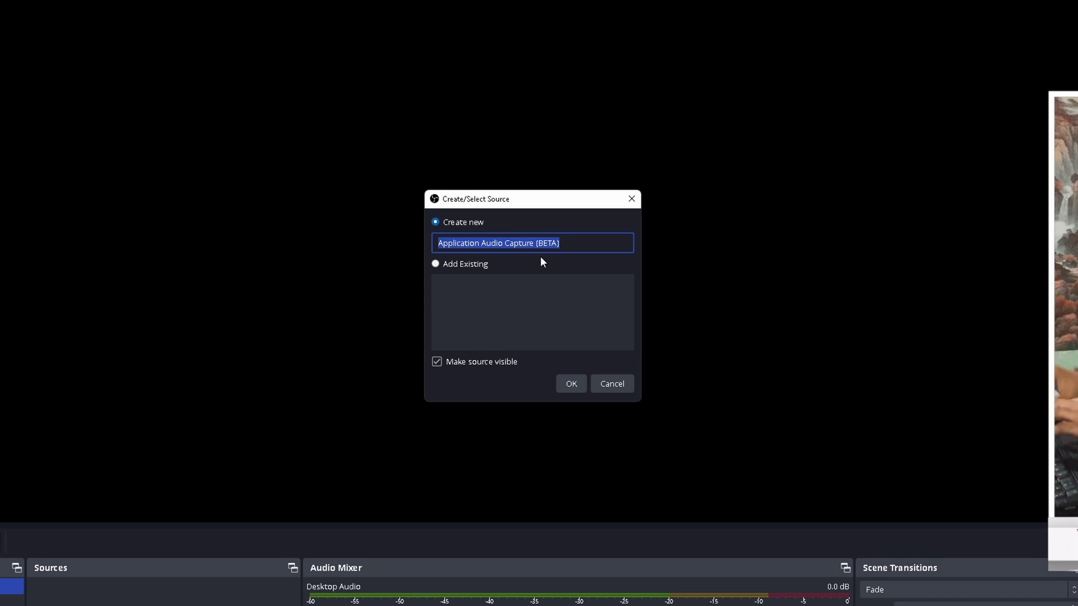
pyautogui.write('Music')
pyautogui.press('Return')
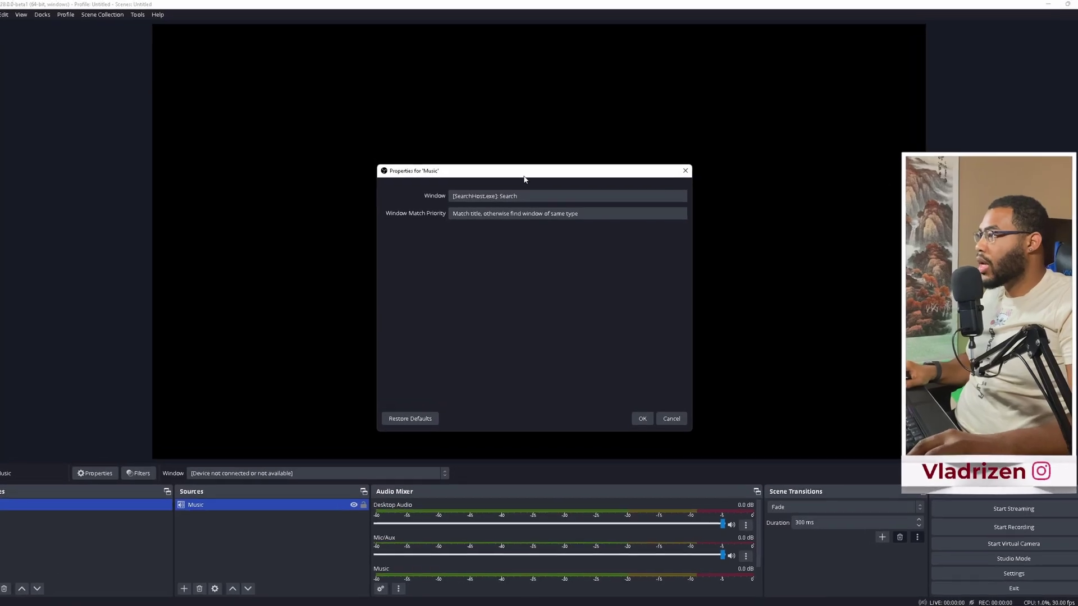
pyautogui.click(565, 199)
pyautogui.click(567, 223)
pyautogui.click(690, 429)
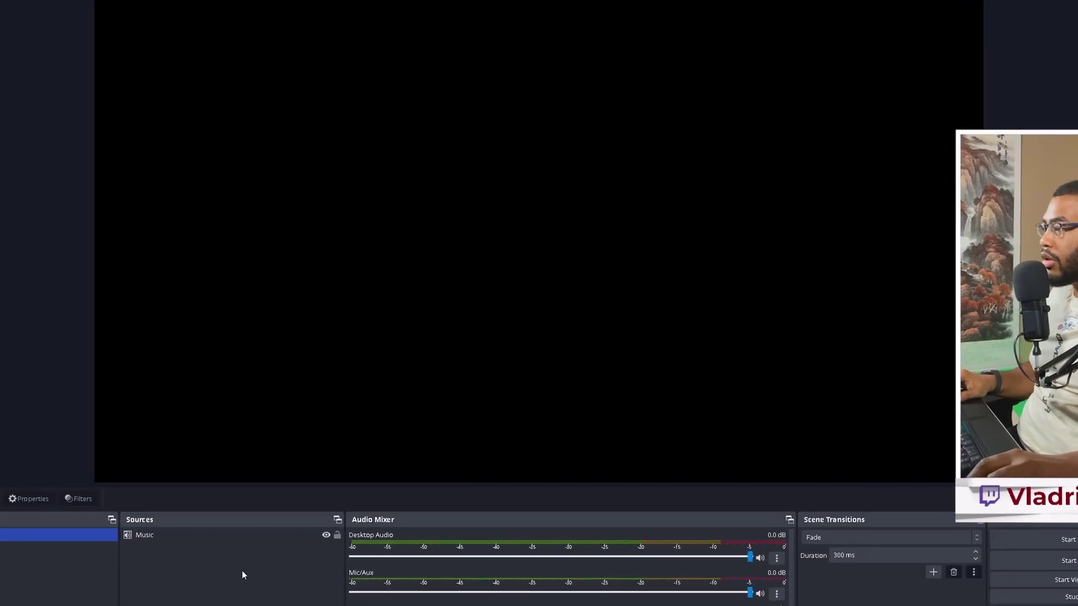
# - Add a second Application Audio Capture (BETA) source named Game
pyautogui.click(146, 605)
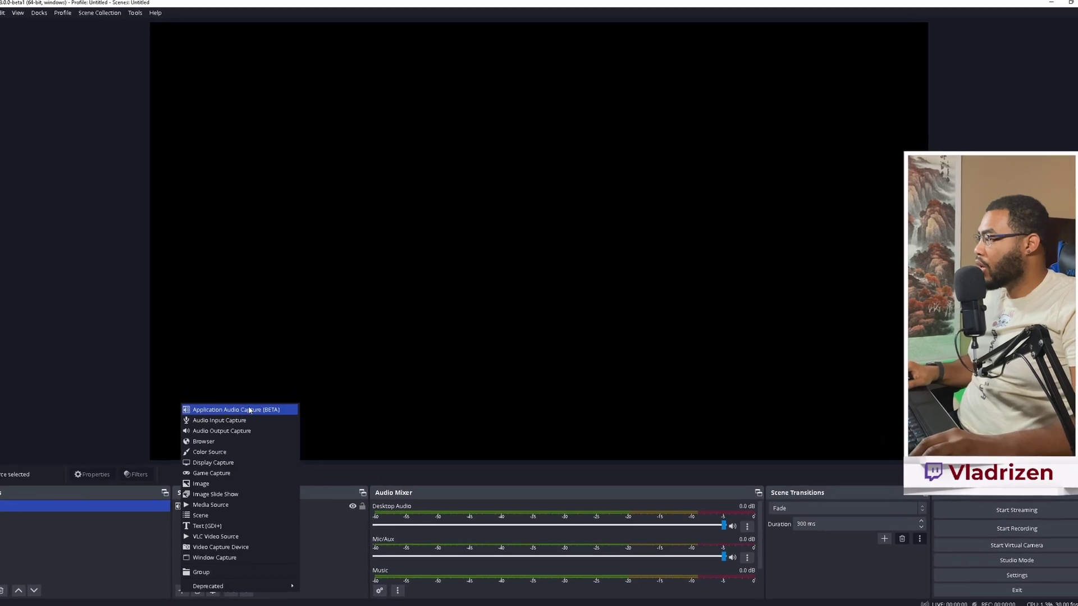
pyautogui.click(250, 410)
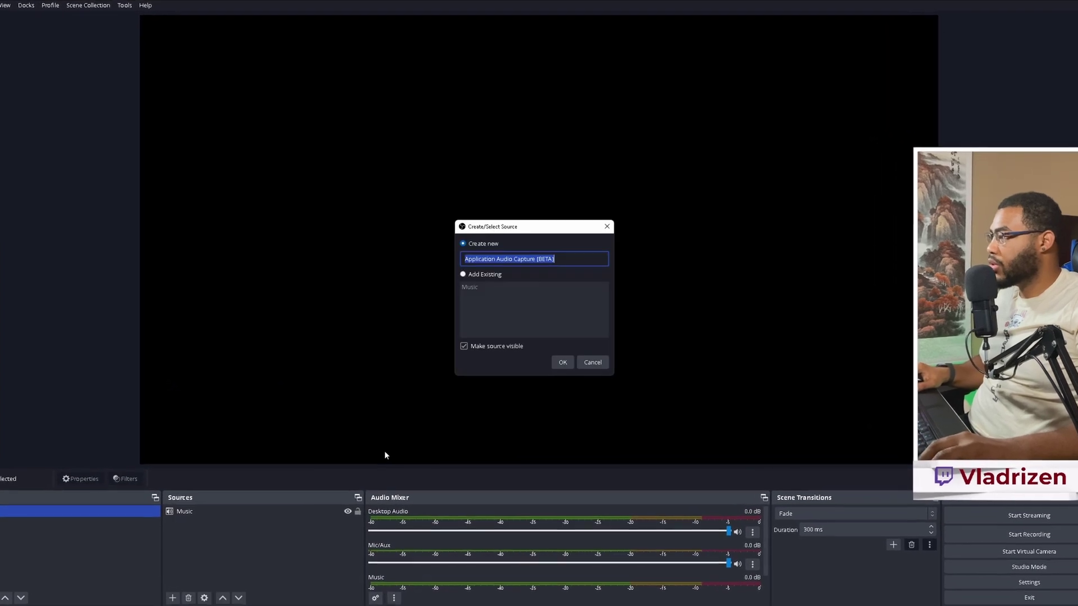
pyautogui.write('Game')
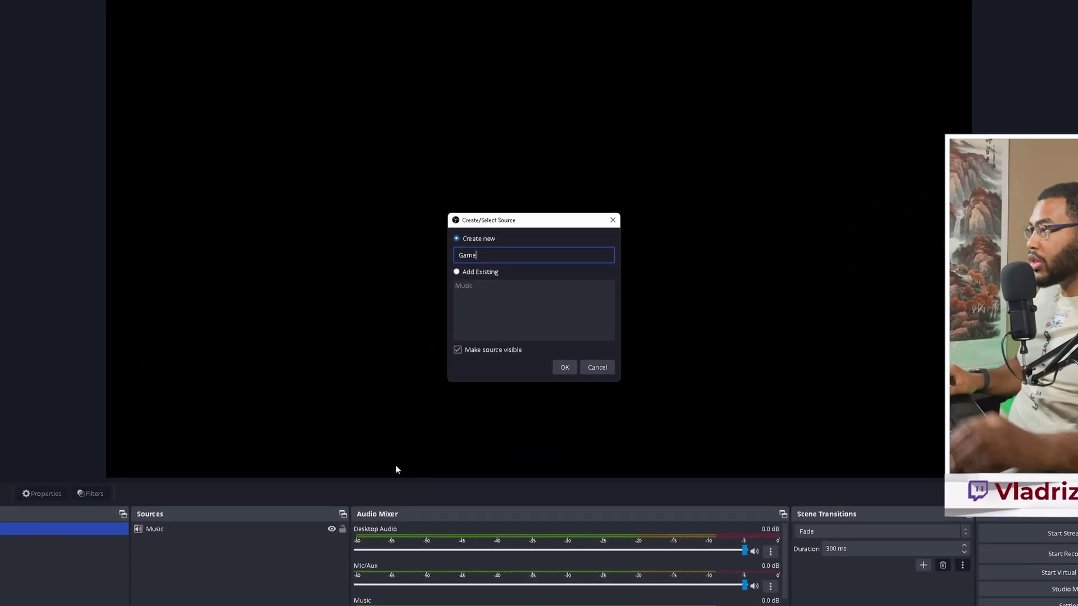
pyautogui.click(565, 367)
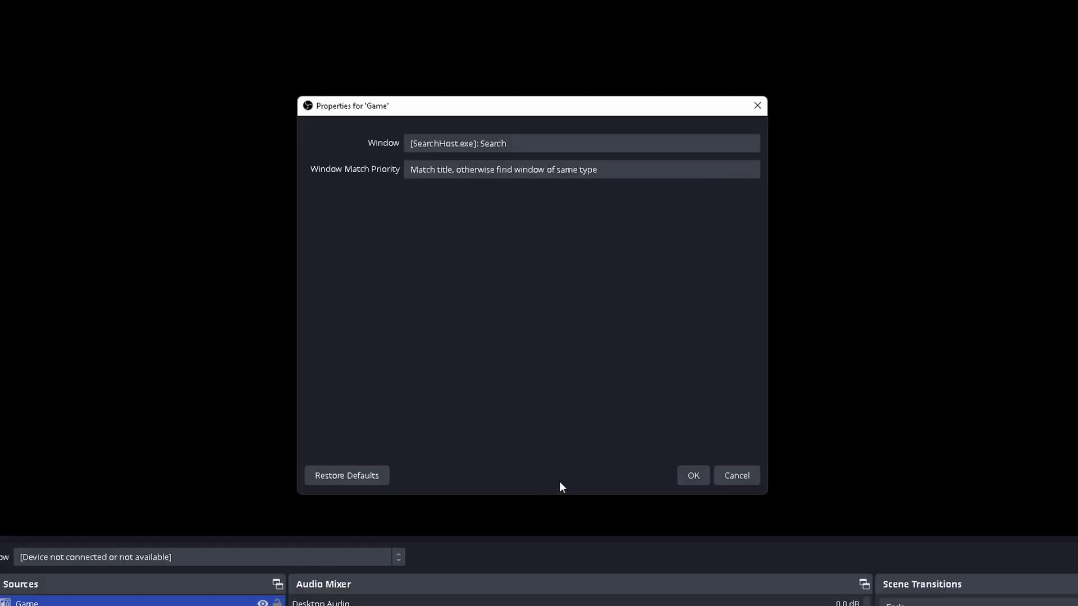
pyautogui.click(738, 477)
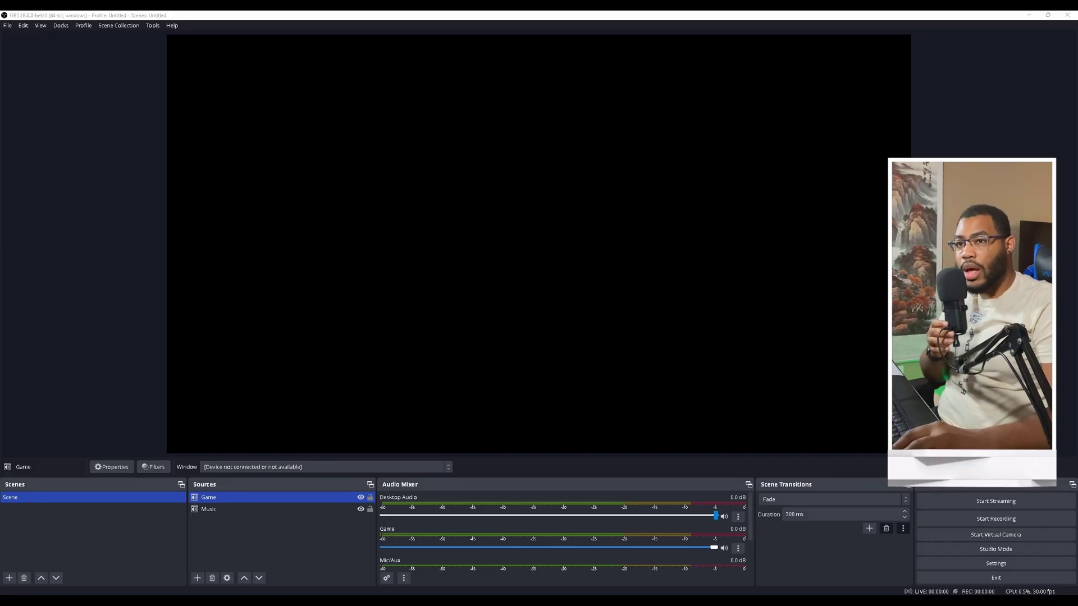
# - Give the Video Capture Device source an NVIDIA Background Removal effect filter with its default name
pyautogui.rightClick(210, 548)
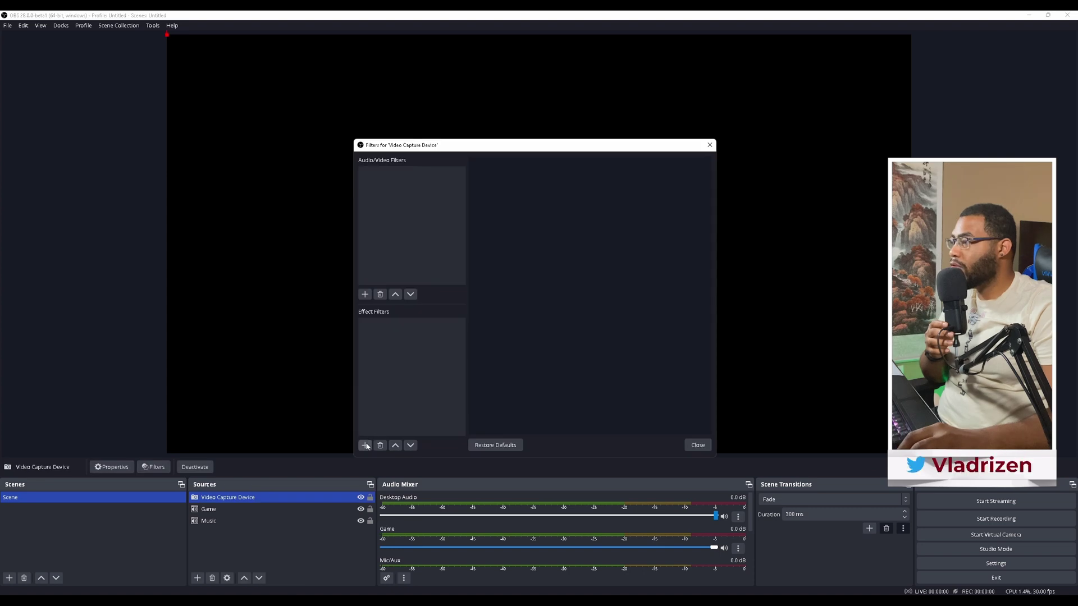
pyautogui.click(366, 446)
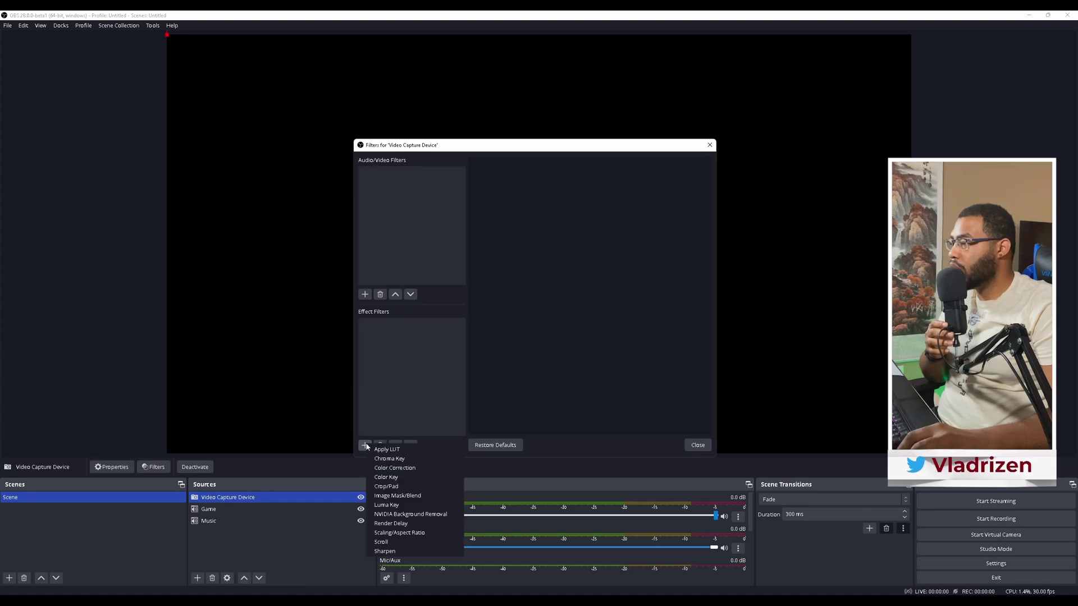
pyautogui.click(450, 515)
pyautogui.press('Return')
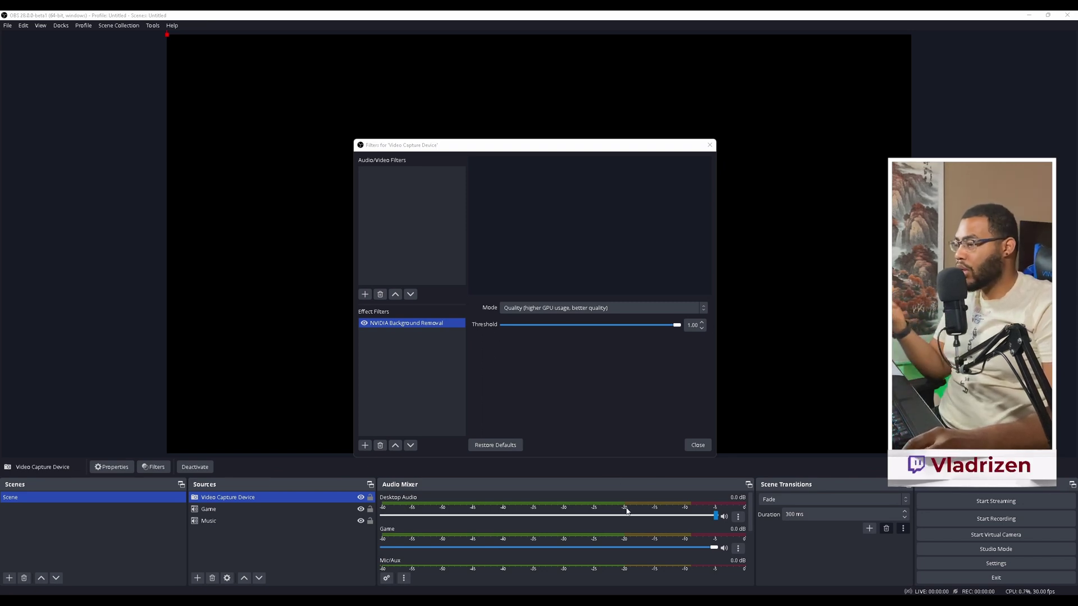
pyautogui.scroll(-1, 400, 524)
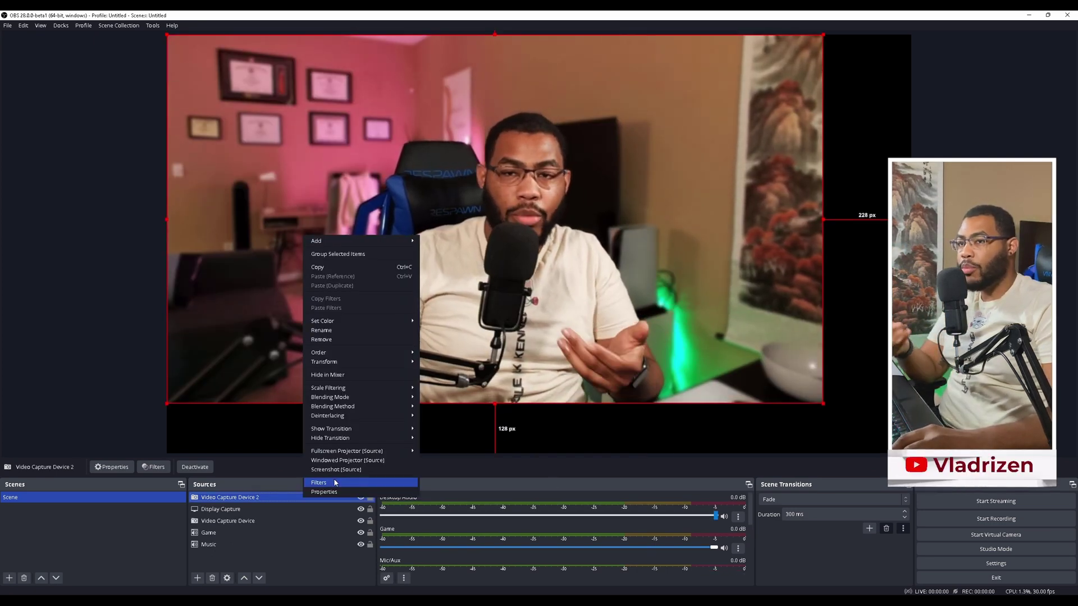
# - Add an NVIDIA Background Removal effect filter to Video Capture Device 2 and close Filters
pyautogui.click(335, 483)
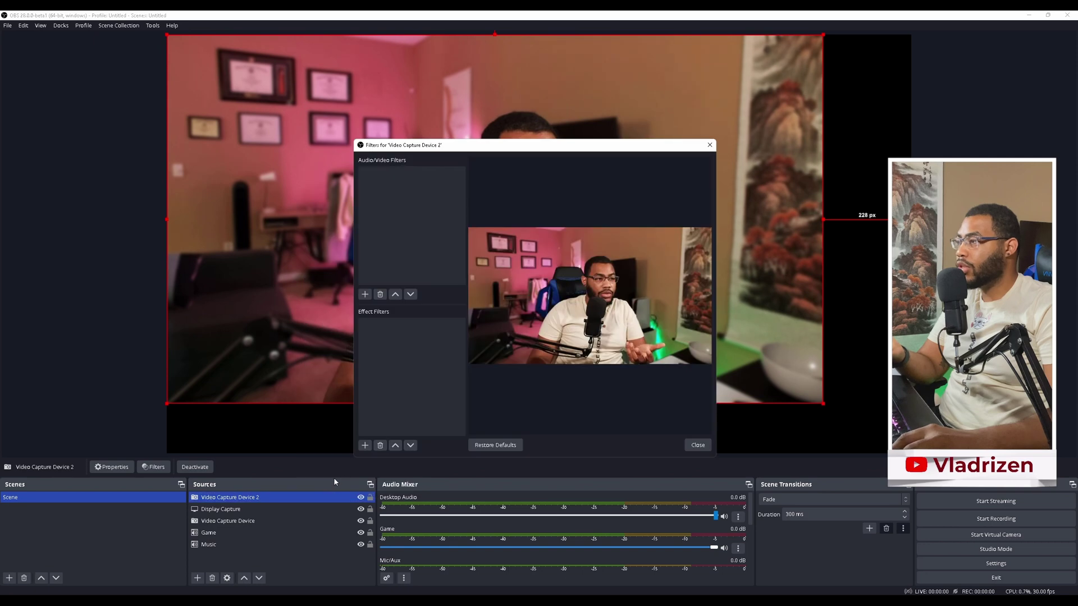
pyautogui.click(365, 445)
pyautogui.click(429, 519)
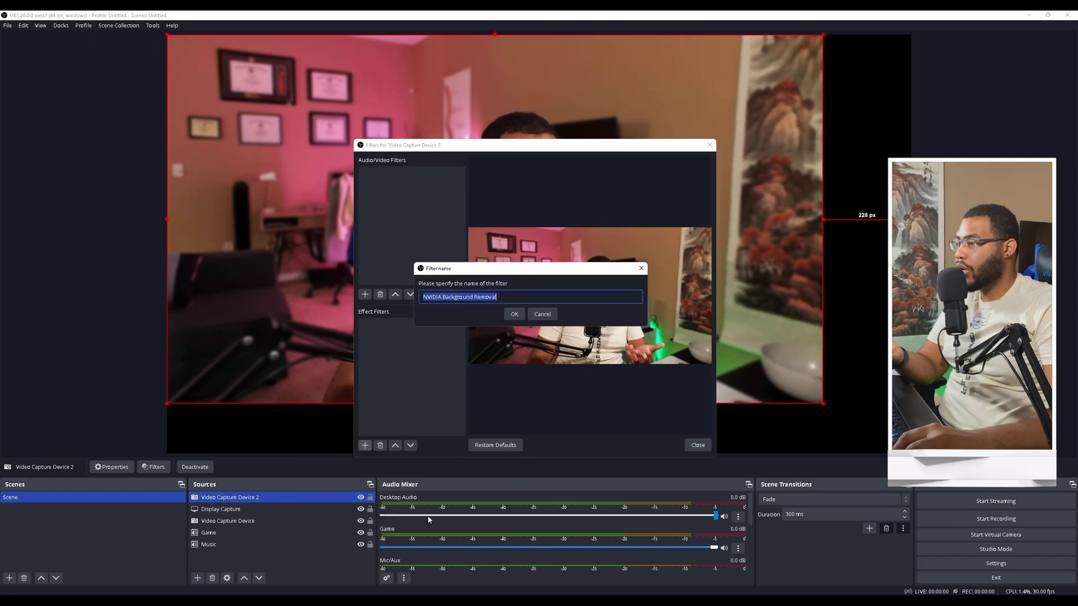
pyautogui.click(516, 315)
pyautogui.click(696, 444)
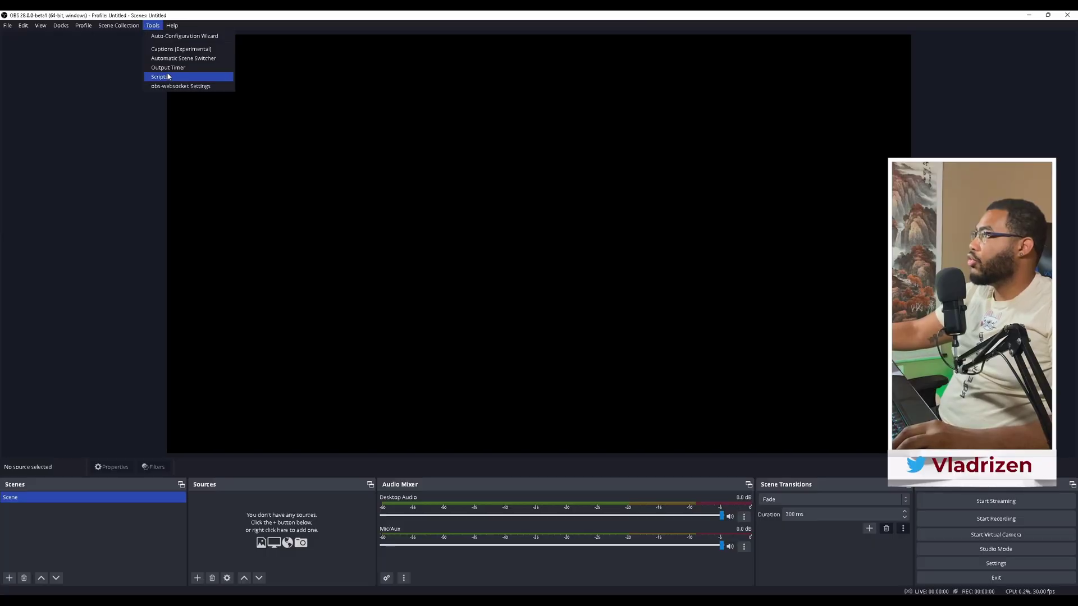
# - Open the obs-websocket Settings dialog from the Tools menu
pyautogui.click(166, 86)
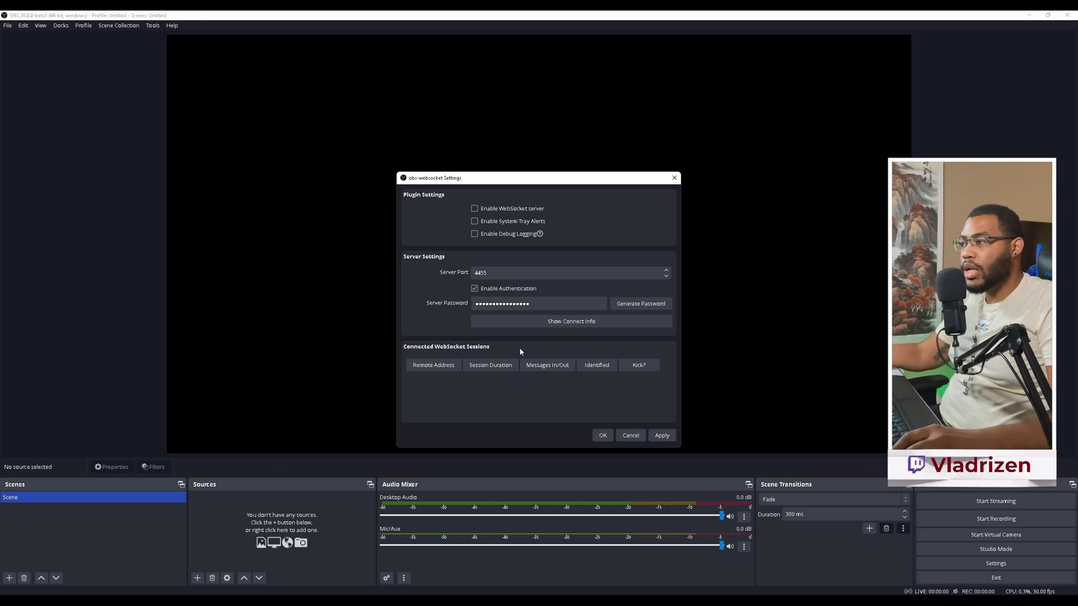
# - Close the websocket dialog and set the Output Mode to Advanced in Settings
pyautogui.press('Escape')
pyautogui.click(8, 25)
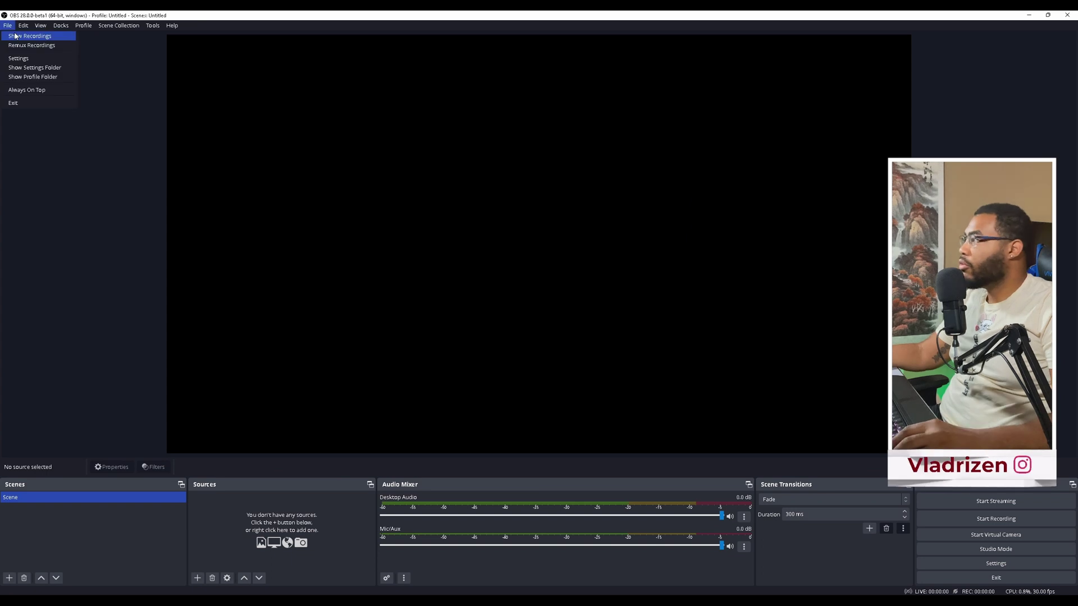
pyautogui.click(39, 59)
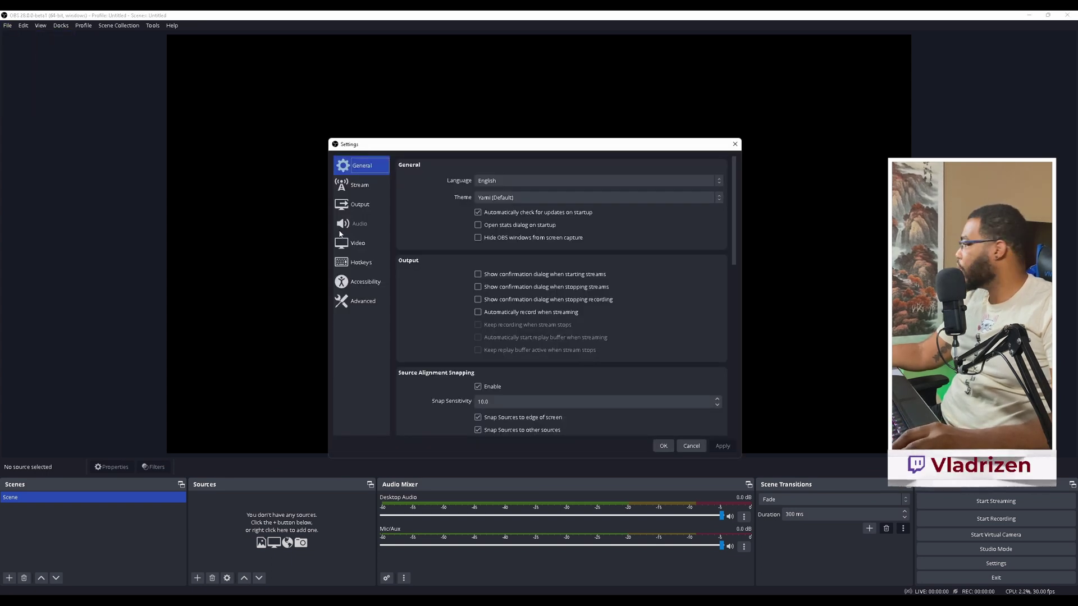
pyautogui.click(368, 214)
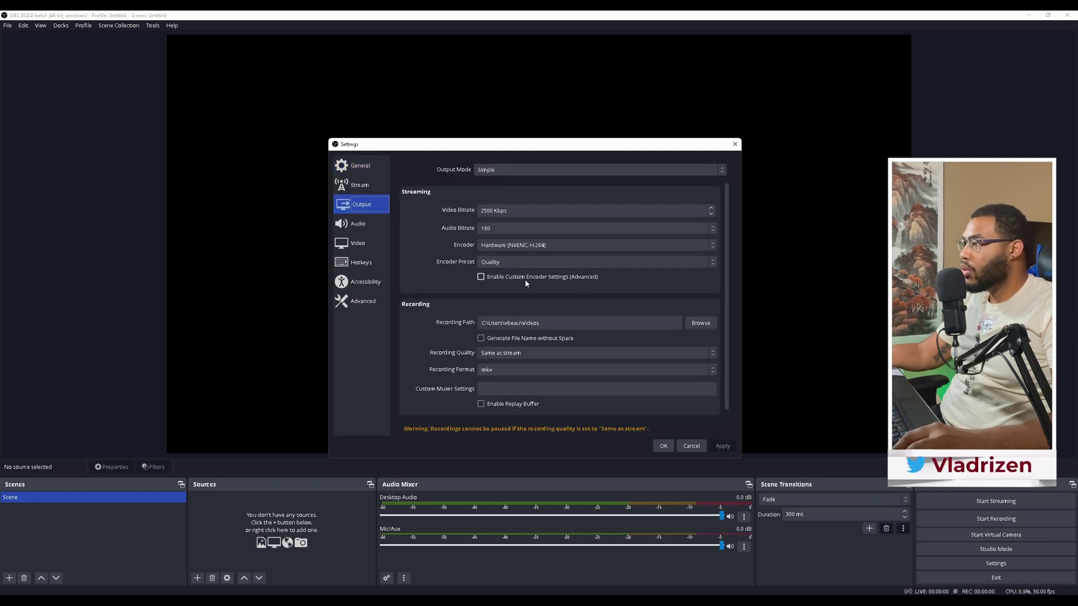
pyautogui.scroll(-2, 478, 371)
pyautogui.click(483, 170)
pyautogui.click(483, 192)
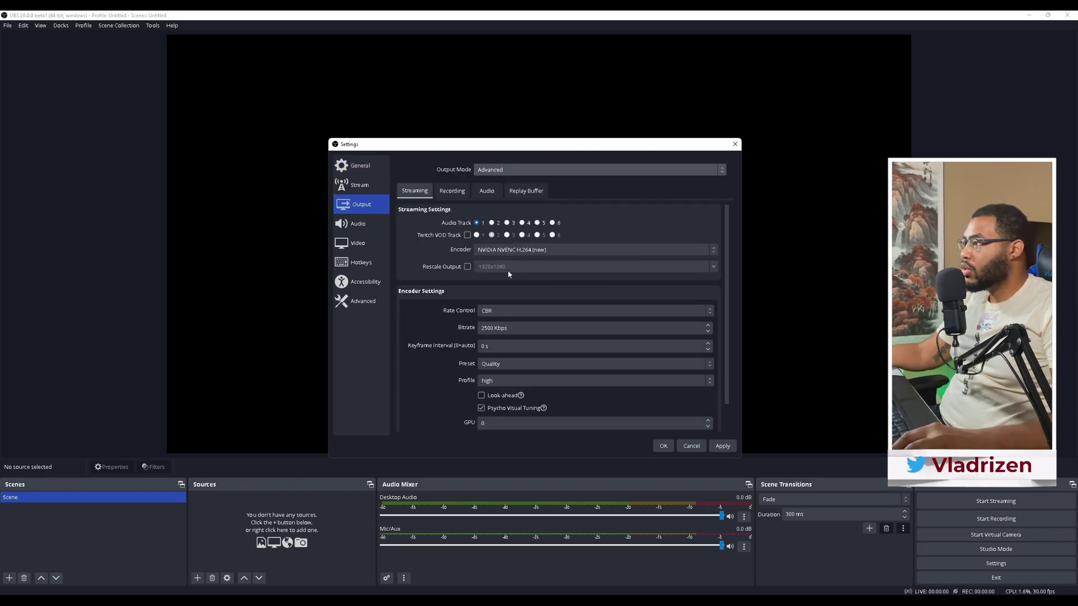
# - Enable Automatic File Splitting for recordings, split by size at 2048 MB
pyautogui.scroll(-1, 508, 271)
pyautogui.scroll(1, 508, 270)
pyautogui.click(452, 191)
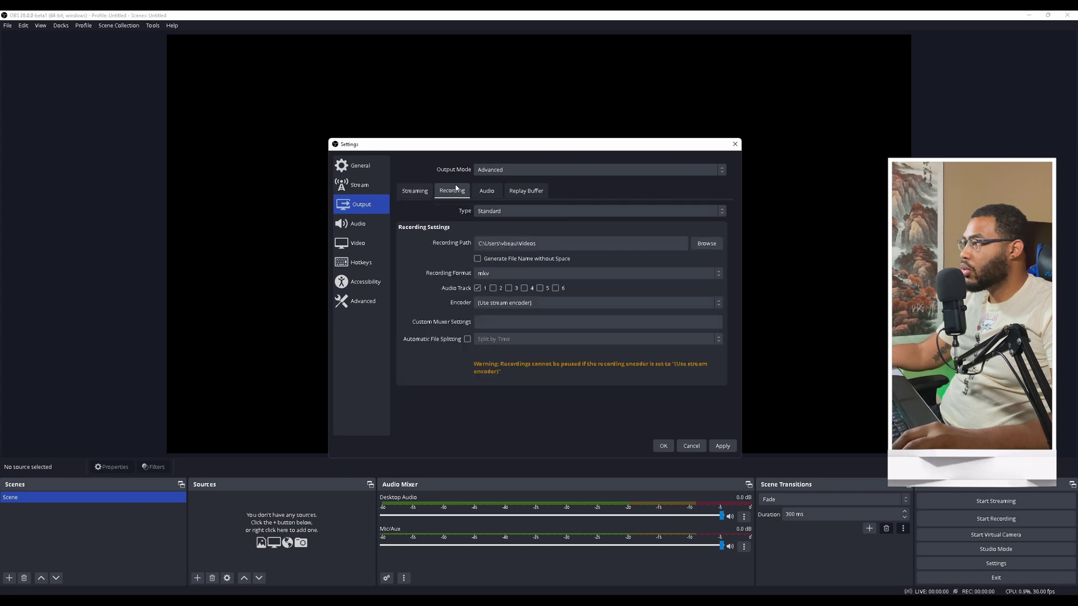
pyautogui.click(467, 339)
pyautogui.click(528, 339)
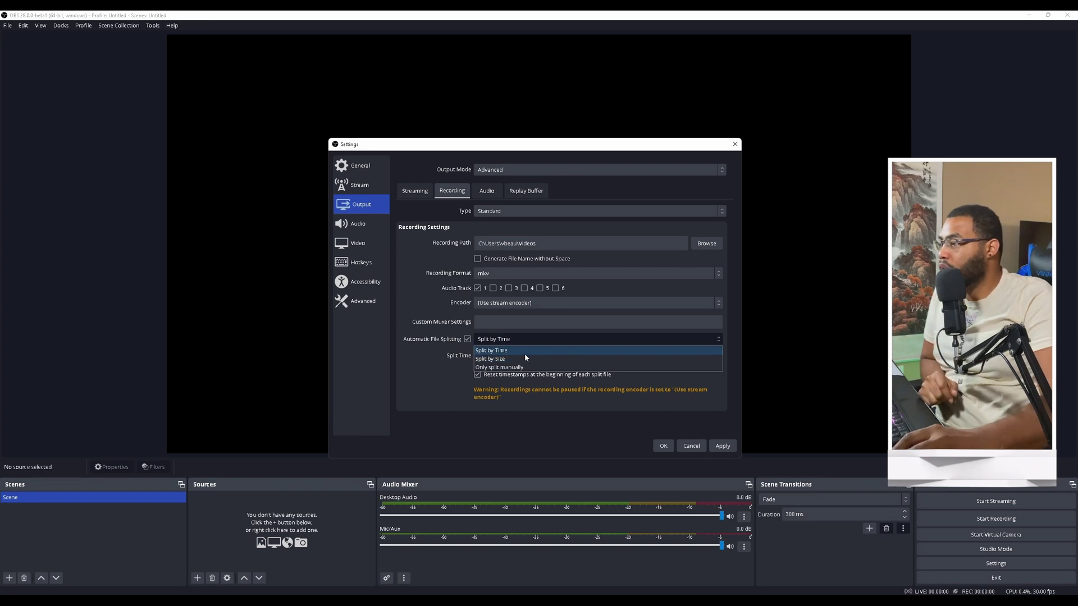
pyautogui.click(523, 359)
pyautogui.click(524, 359)
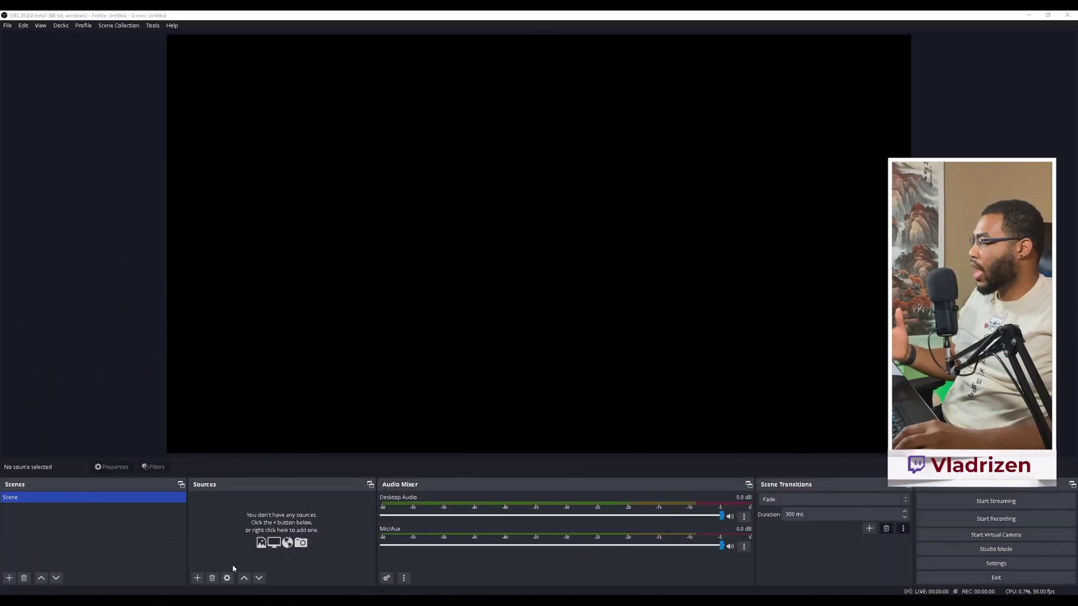
# - Add a Video Capture Device source and lower the webcam brightness to 99
pyautogui.click(198, 579)
pyautogui.click(286, 538)
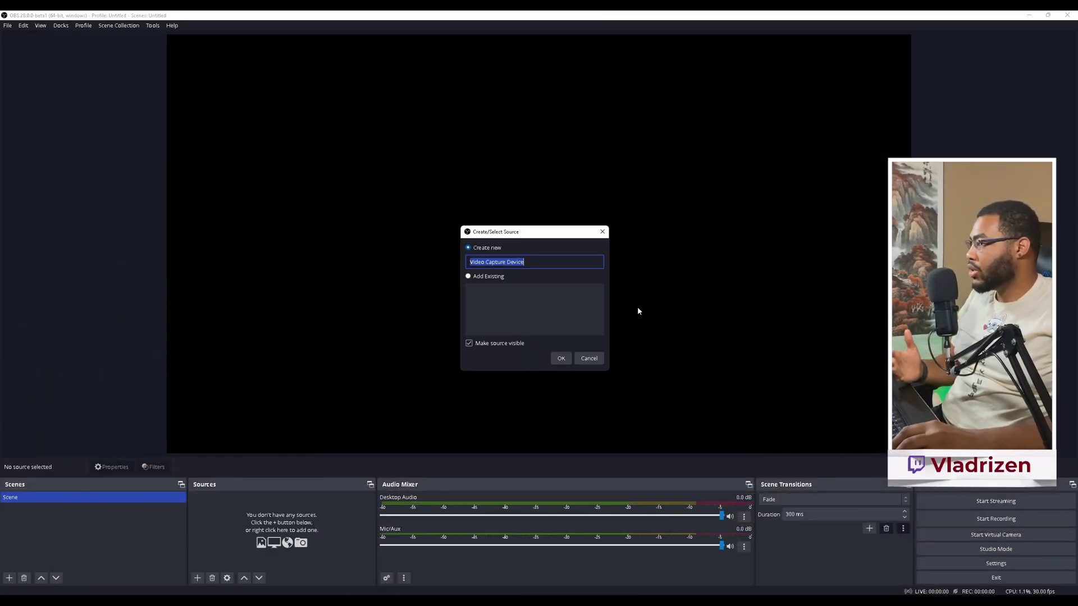
pyautogui.click(560, 360)
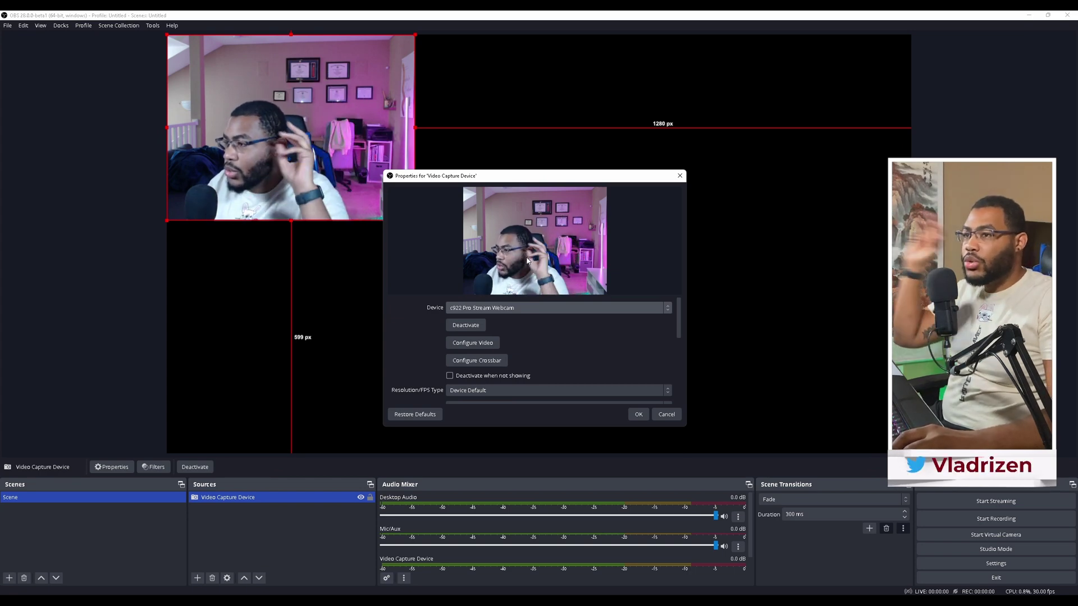
pyautogui.click(489, 343)
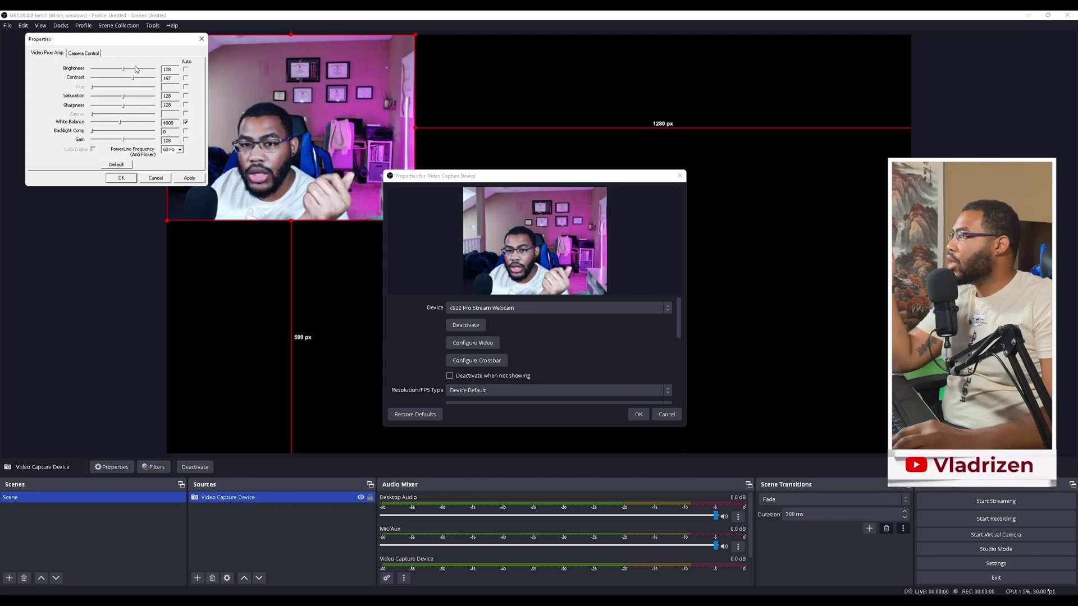
pyautogui.moveTo(125, 69); pyautogui.dragTo(136, 97)
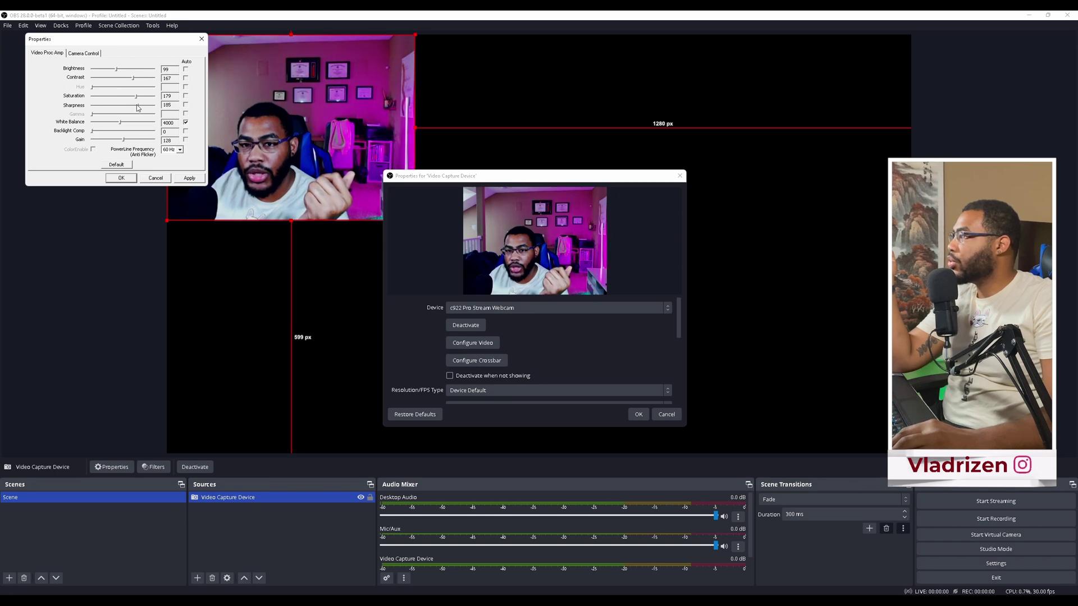
pyautogui.click(183, 178)
pyautogui.click(121, 178)
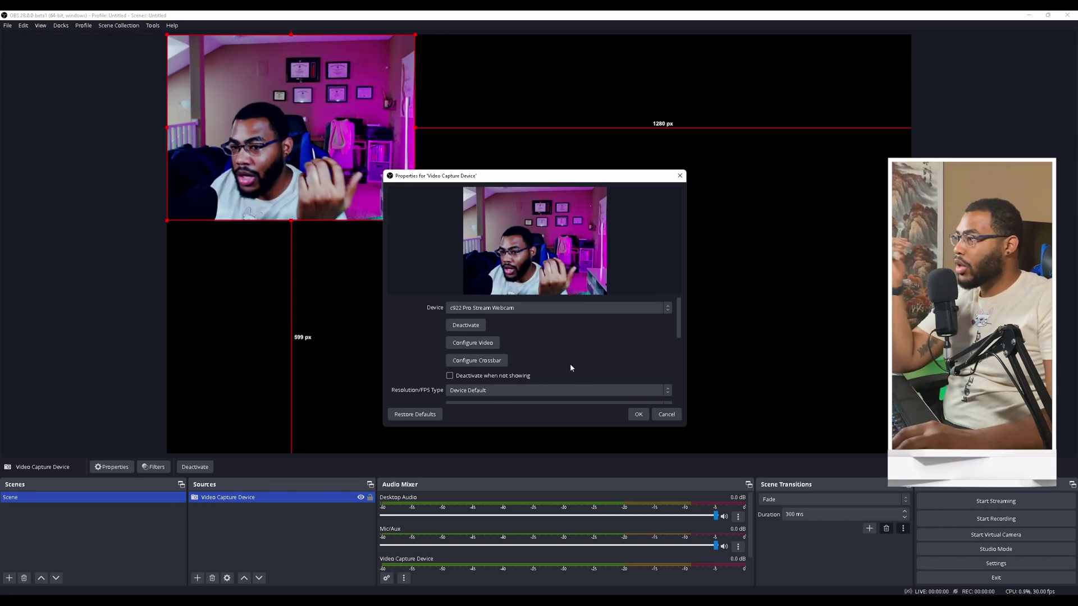
pyautogui.click(639, 414)
# - Set the webcam source's capture device to the c922 Pro Stream Webcam
pyautogui.click(361, 498)
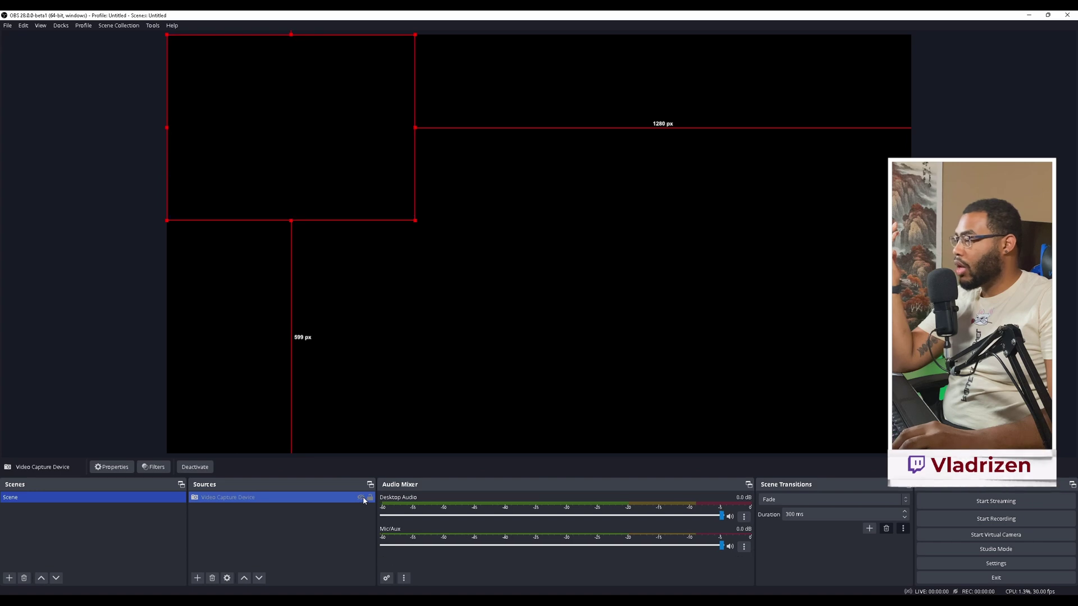
pyautogui.click(361, 498)
pyautogui.doubleClick(336, 500)
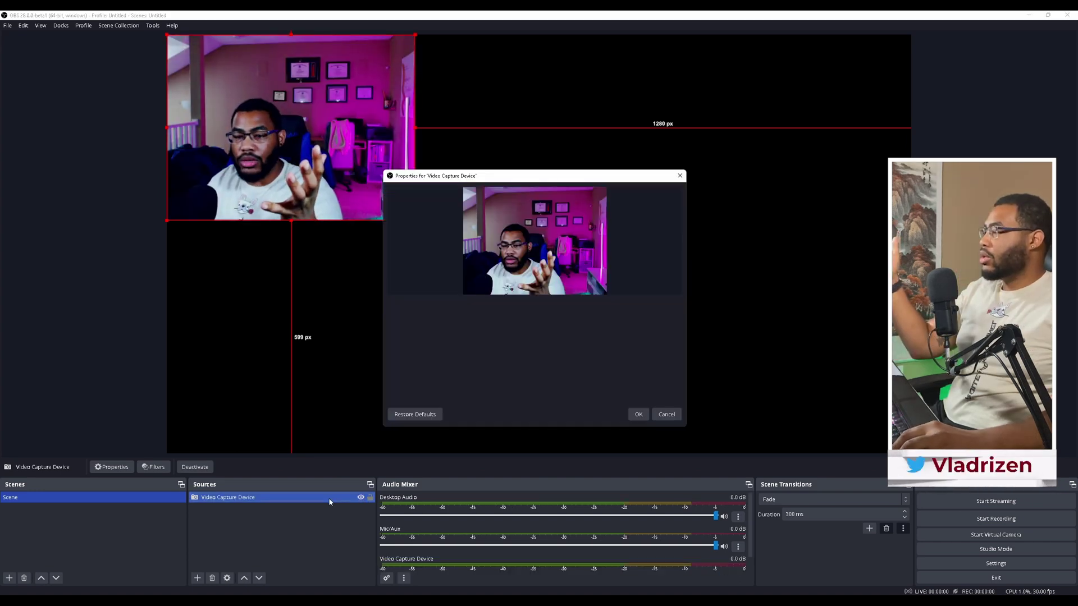
pyautogui.click(570, 308)
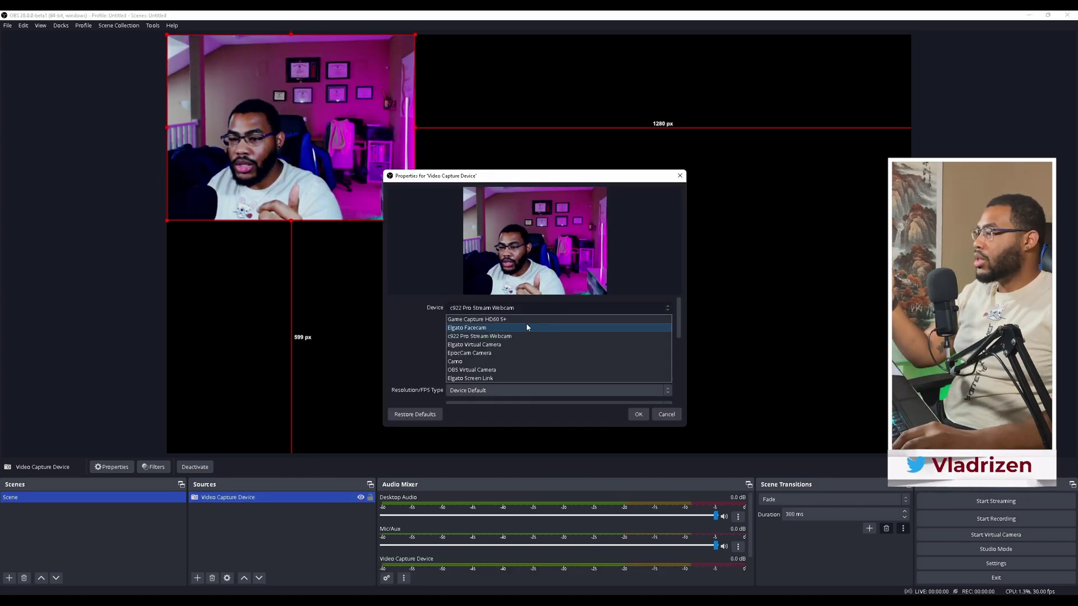
pyautogui.click(527, 322)
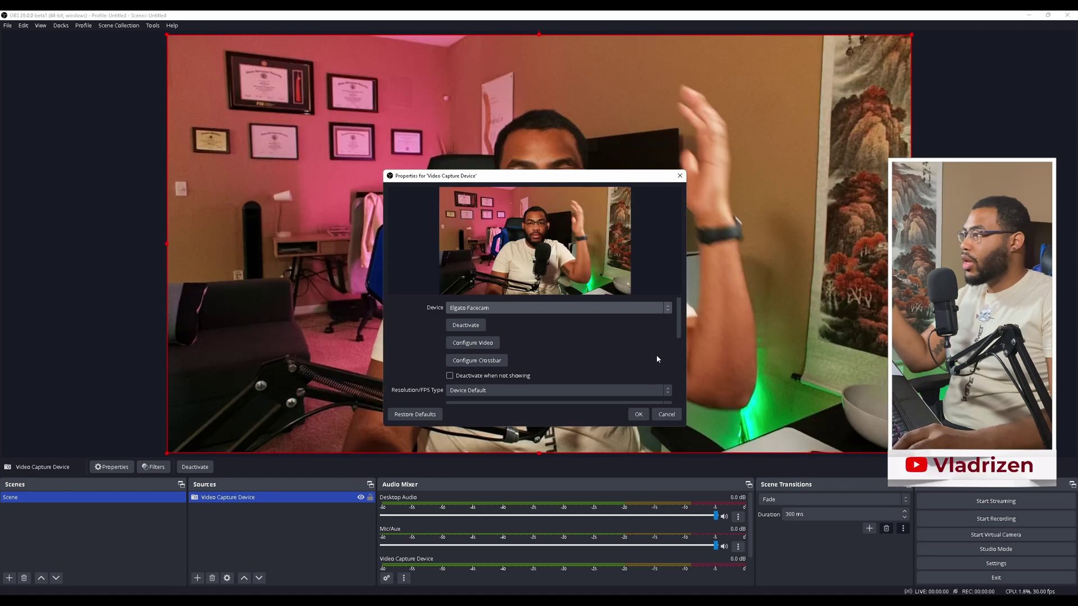
pyautogui.click(537, 309)
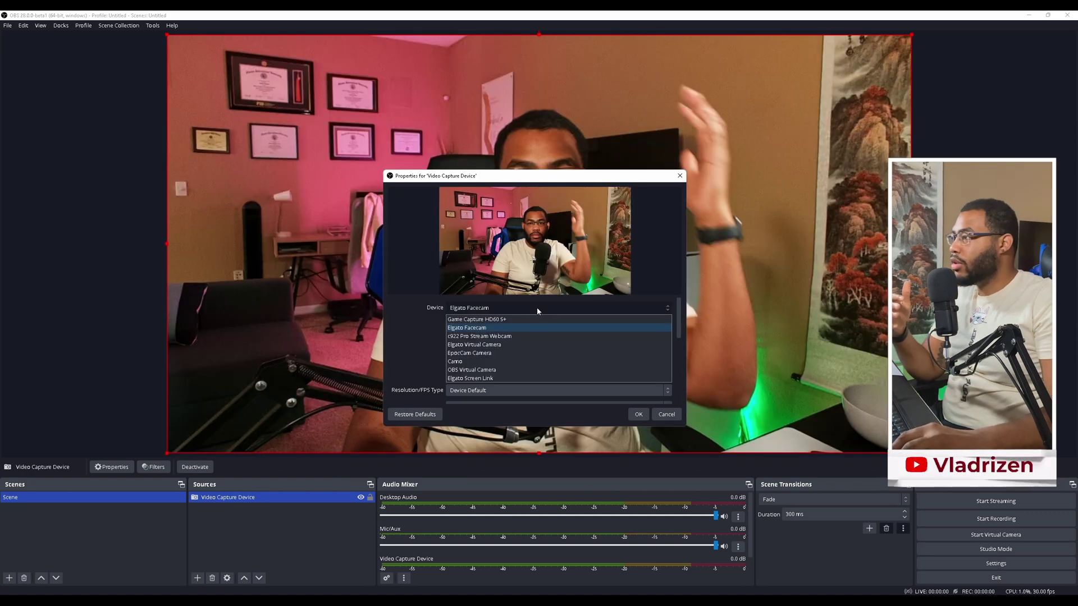
pyautogui.click(492, 338)
pyautogui.click(639, 414)
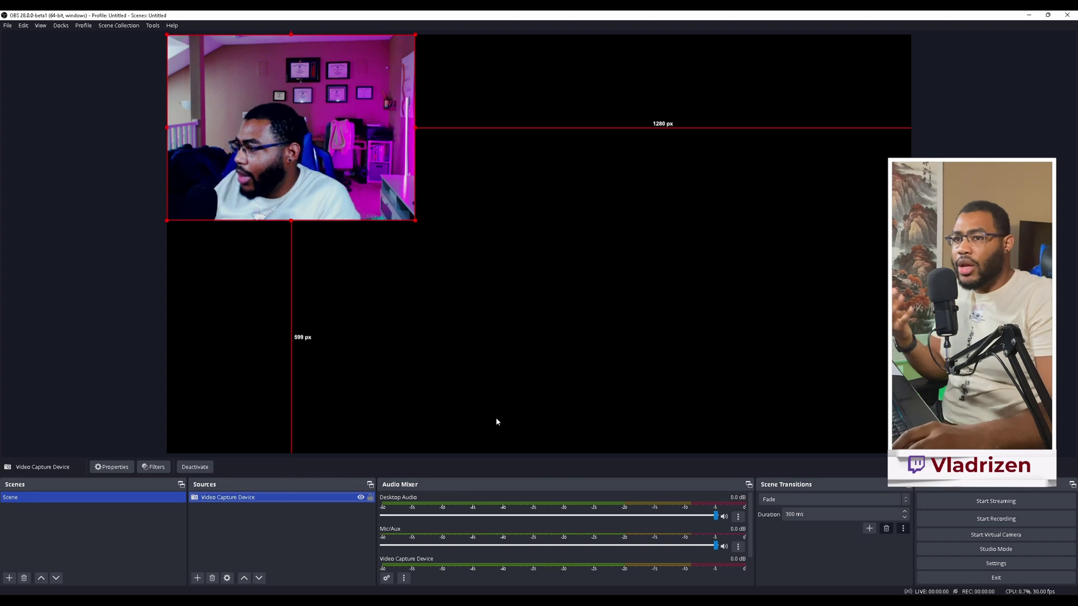
# - Resize the webcam image larger and drag it to the canvas centre
pyautogui.moveTo(414, 224); pyautogui.dragTo(493, 292)
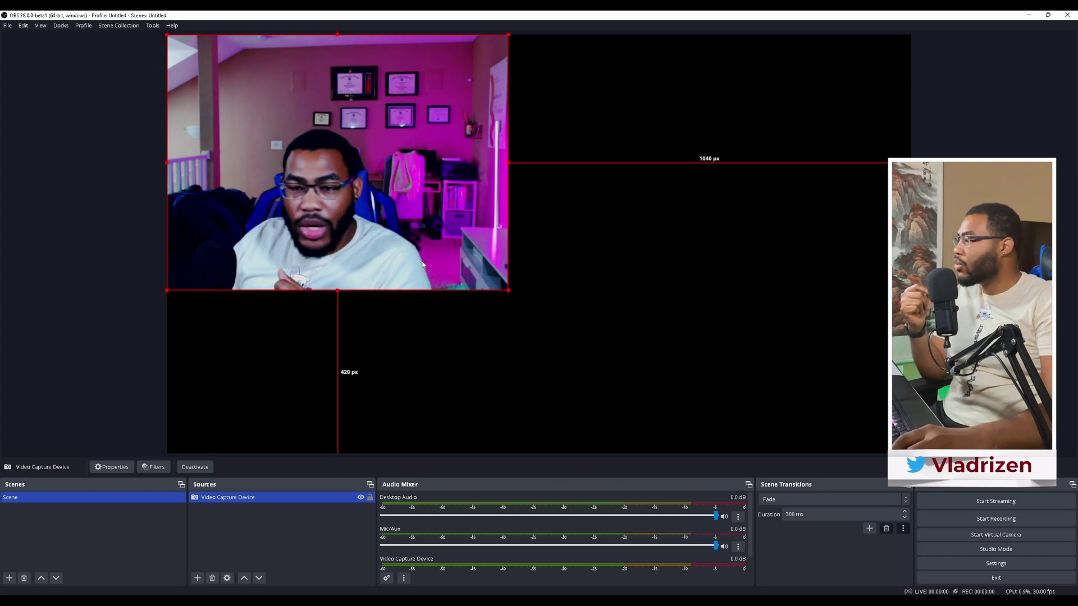
pyautogui.moveTo(371, 226); pyautogui.dragTo(442, 299)
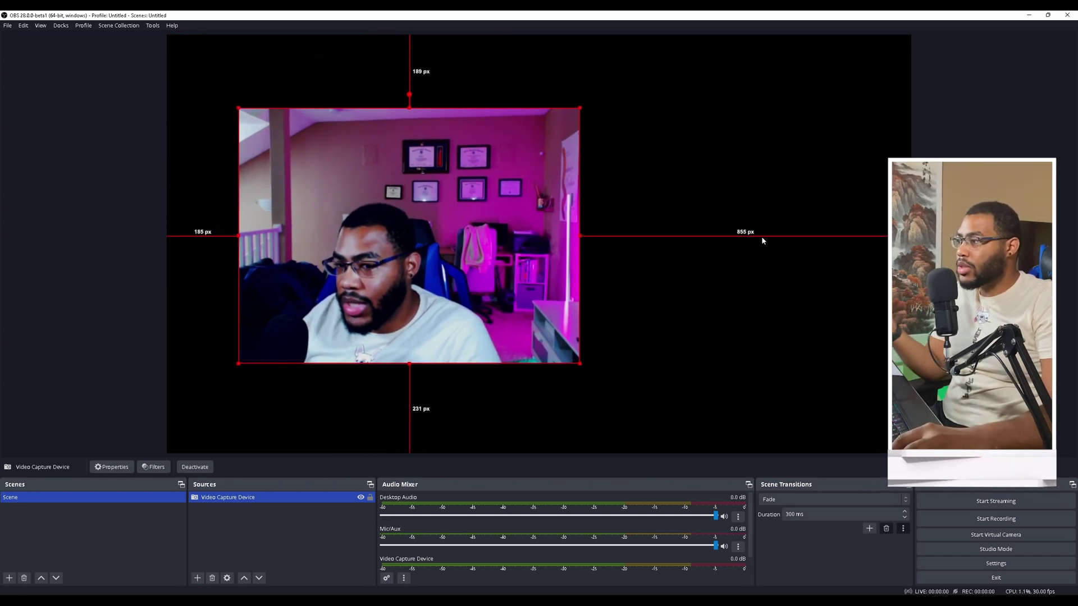
pyautogui.moveTo(579, 233); pyautogui.dragTo(468, 230)
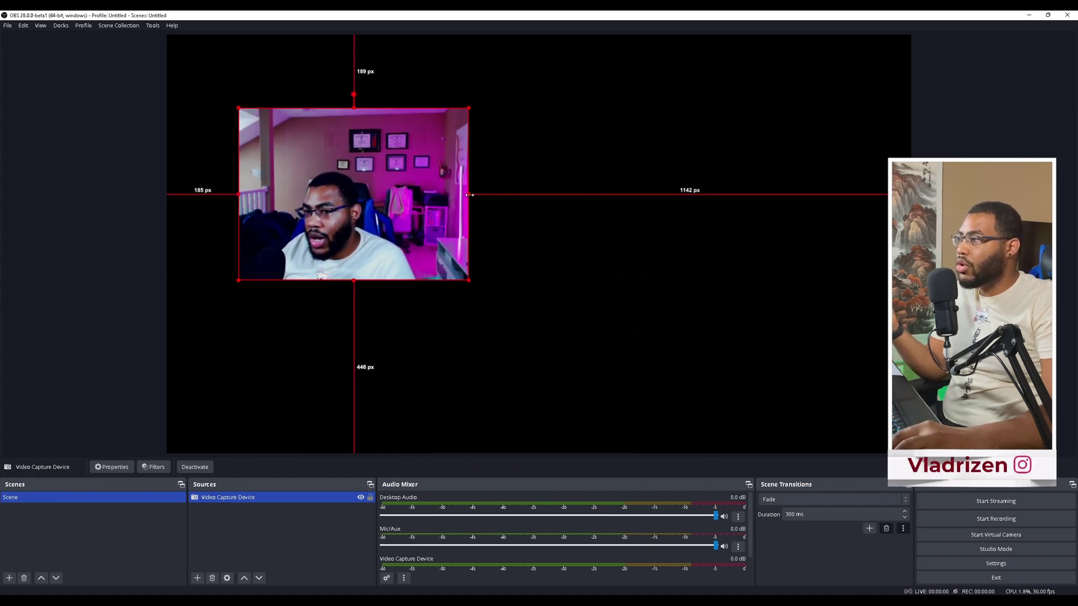
pyautogui.moveTo(473, 191); pyautogui.dragTo(606, 203)
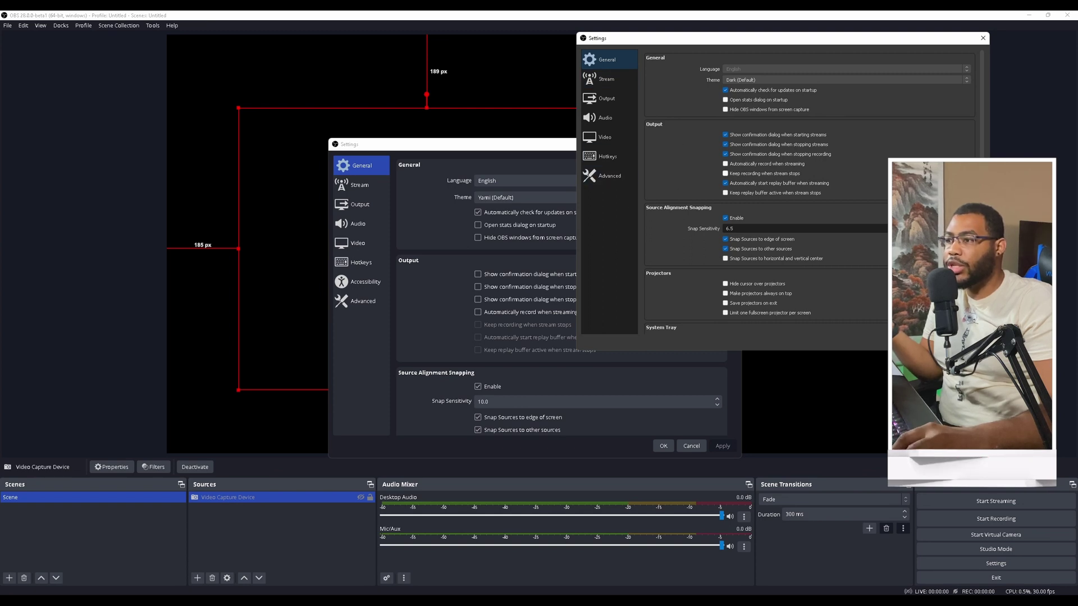
# - Show the Accessibility page with source border and mixer volume colours
pyautogui.click(352, 284)
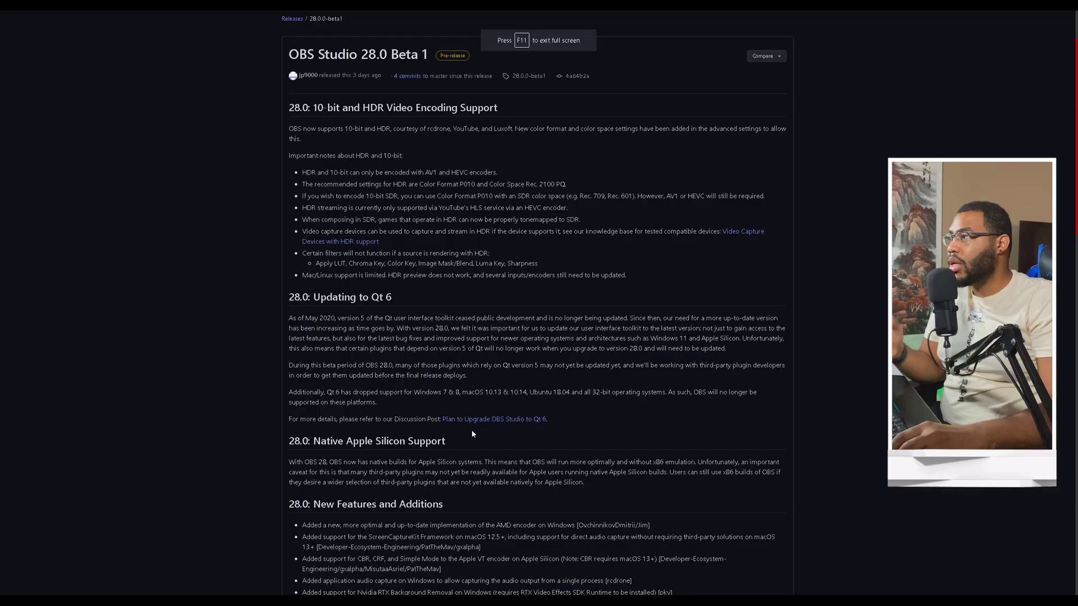
# - Scroll the OBS 28.0 Beta 1 release notes down to Bug Fixes and Assets
pyautogui.scroll(-4, 475, 437)
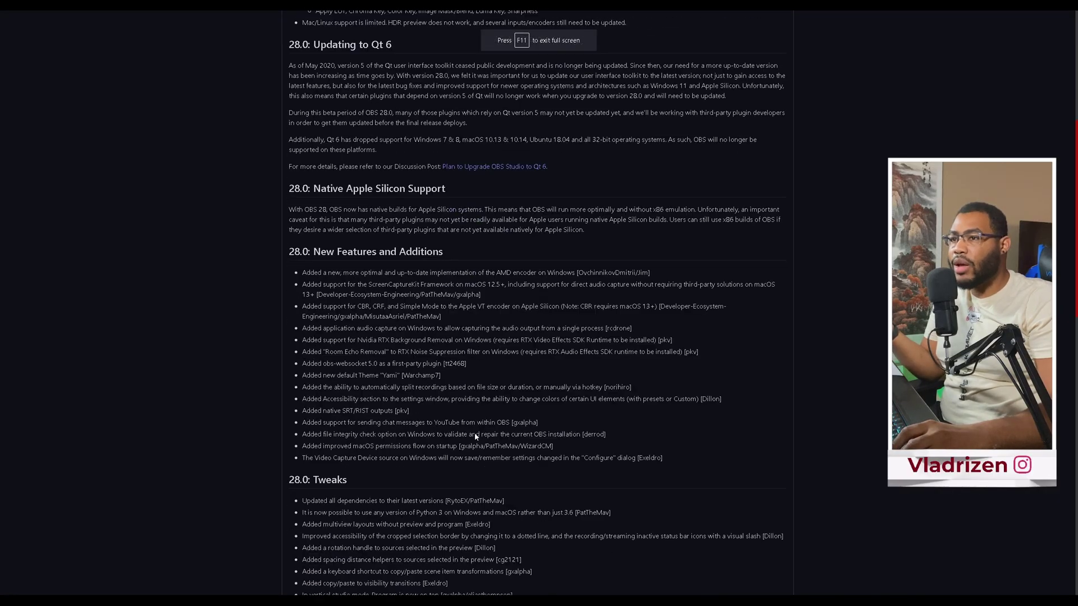
pyautogui.scroll(-9, 475, 437)
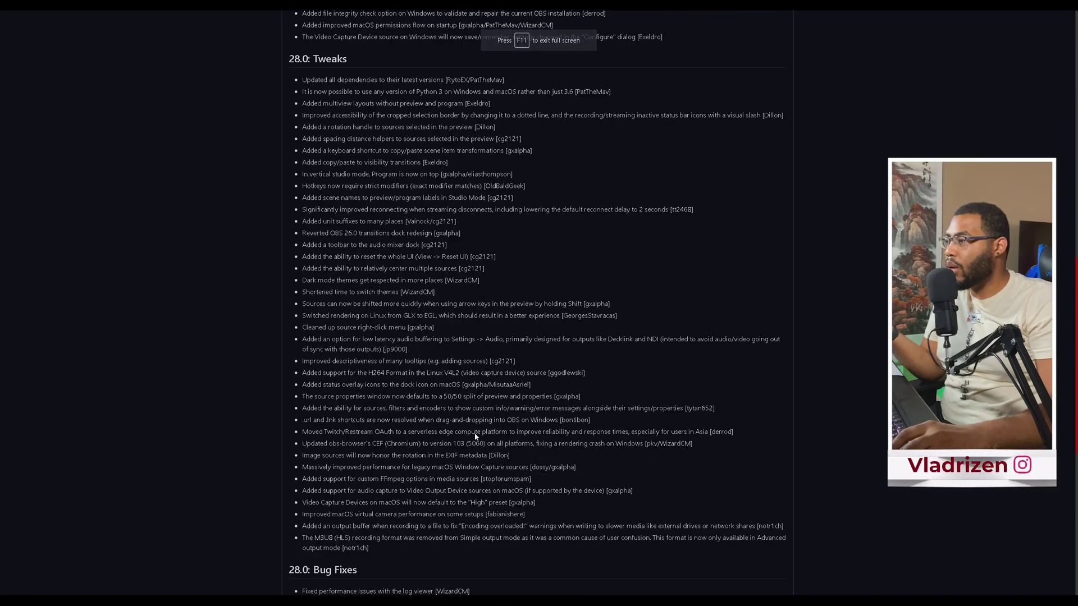
pyautogui.scroll(-4, 475, 437)
pyautogui.scroll(-2, 475, 437)
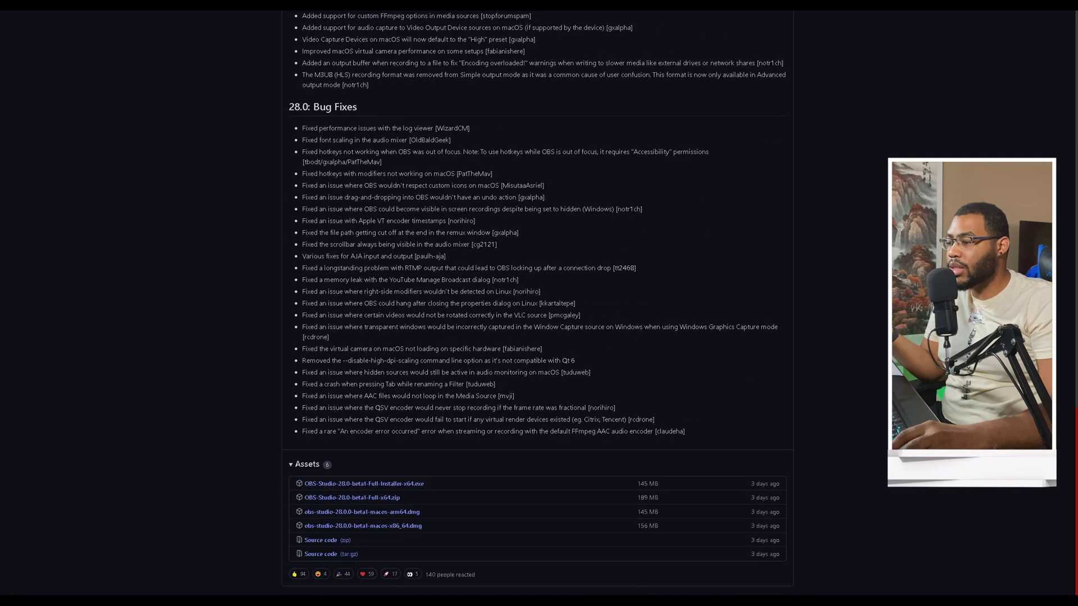